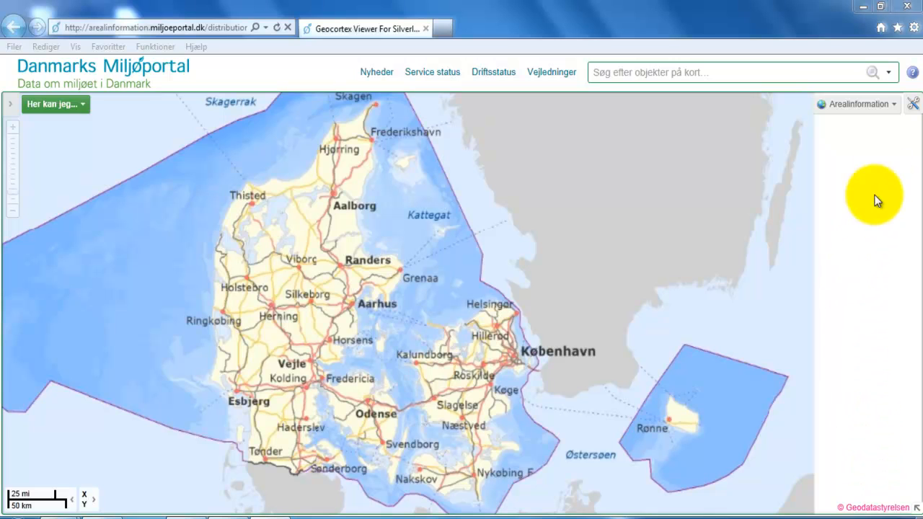
Step: Show the map toolset and review the search, coordinate and other tools before returning to the basic map tools
click(914, 108)
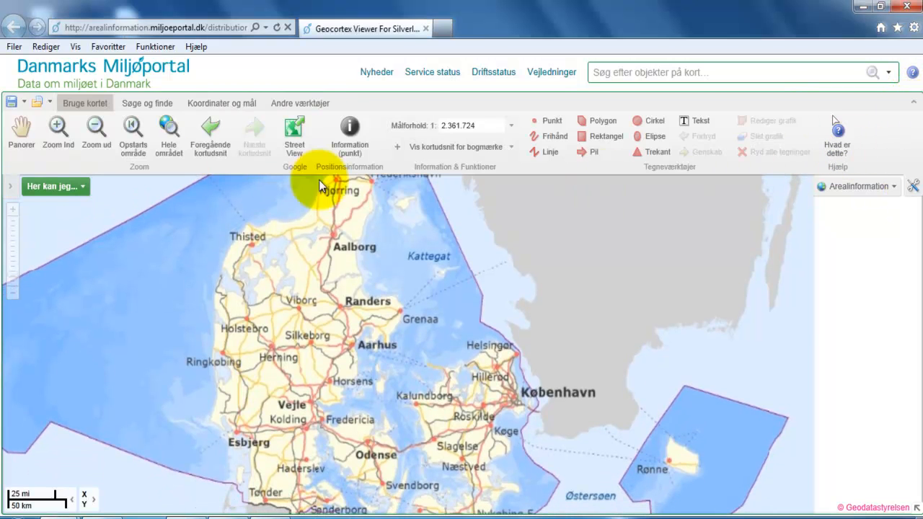
click(123, 104)
click(190, 102)
click(274, 105)
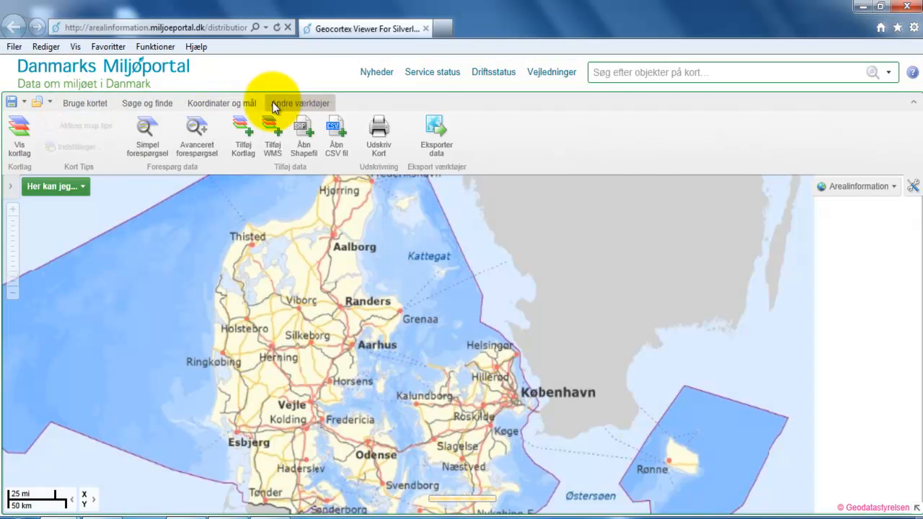
click(84, 103)
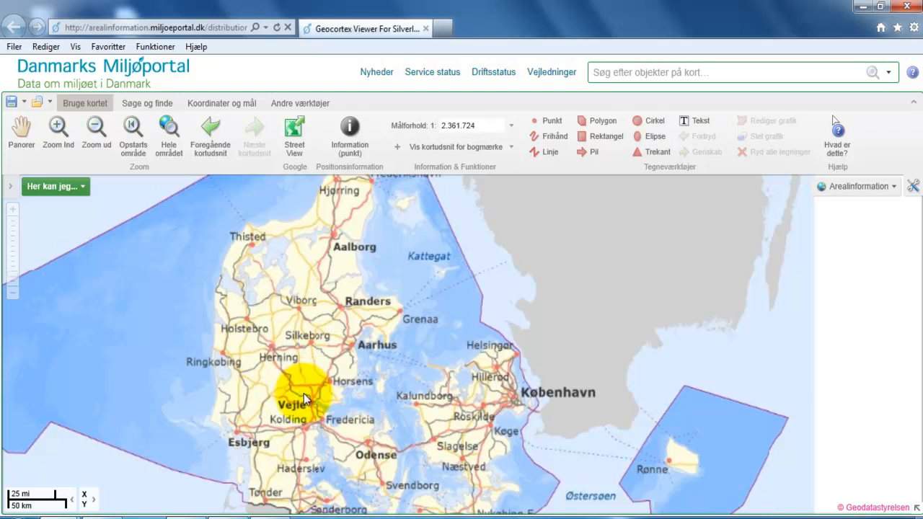
Step: Zoom in on the part of Jutland around Herning, Horsens and Vejle, using the Zoom ind tool for the closer area
scroll(351, 411, up, 1)
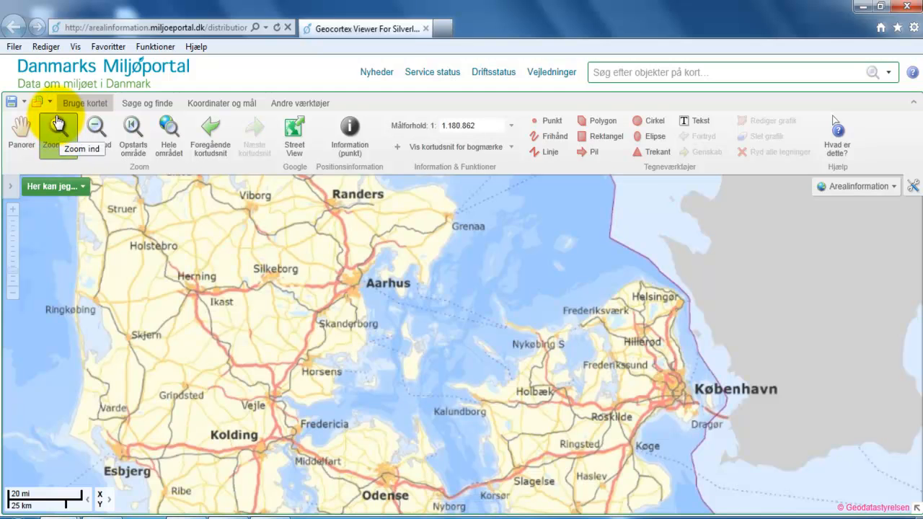
click(57, 131)
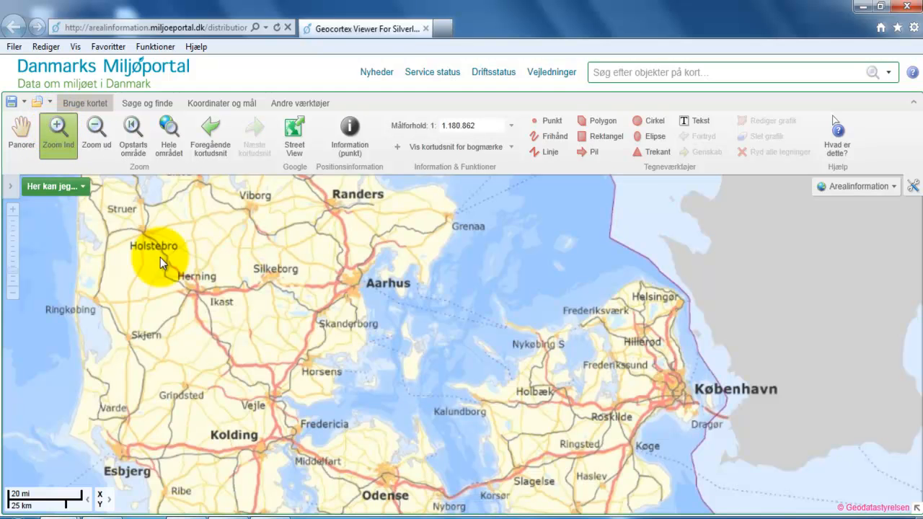
drag(208, 274, 412, 440)
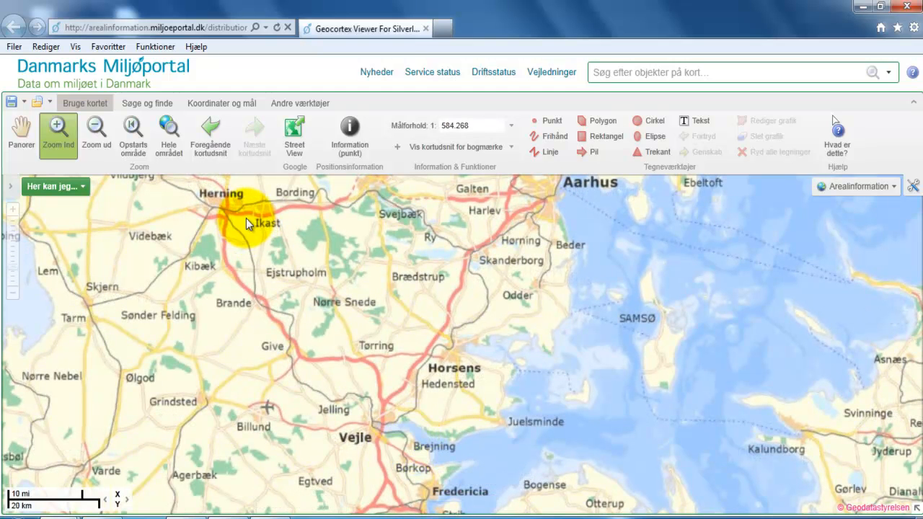
Step: Search for a street address in Horsens by street name and house number, with the scale set to 1:1000
click(133, 105)
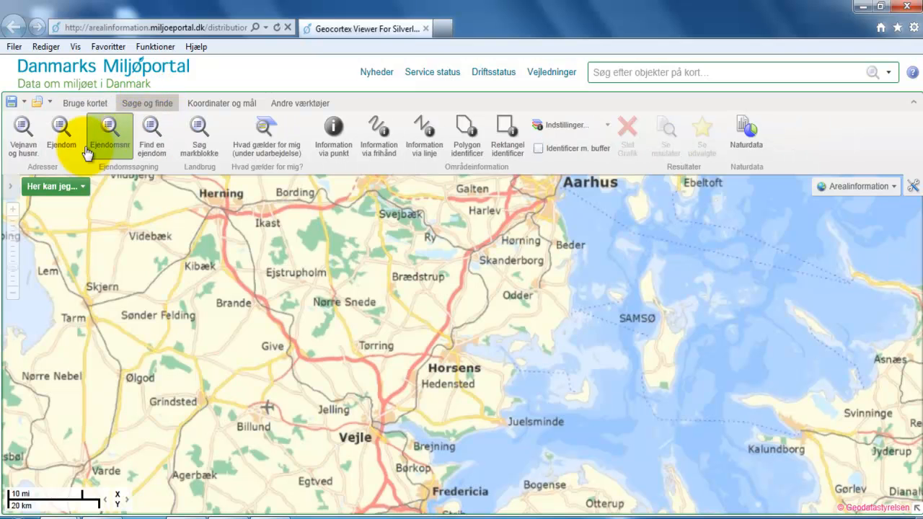
click(25, 139)
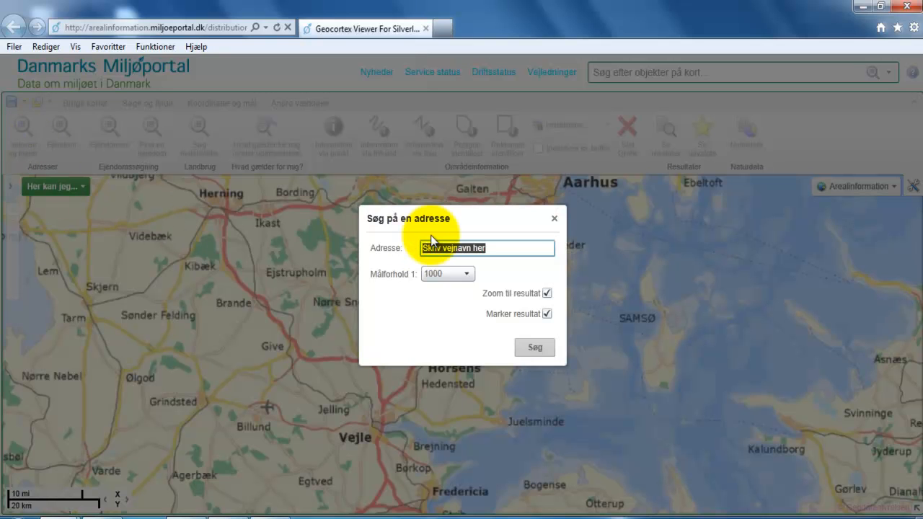
text(hr m øster)
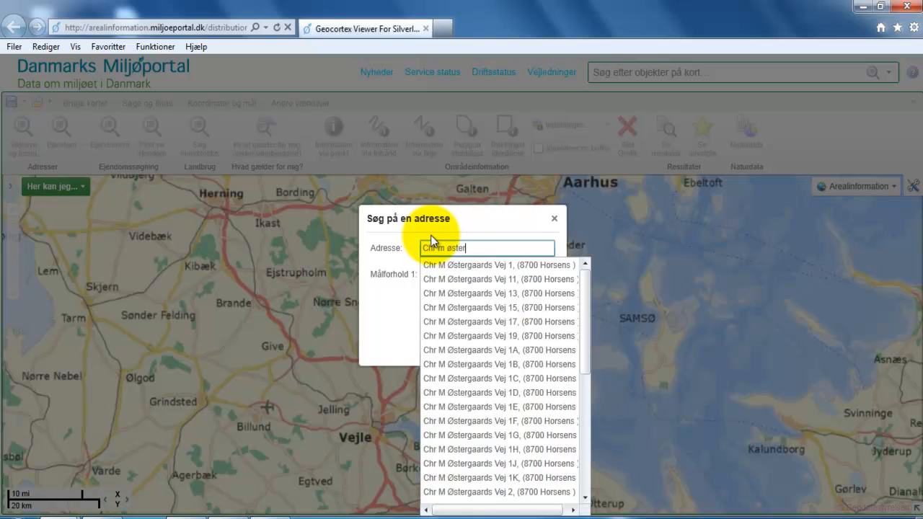
drag(584, 288, 580, 395)
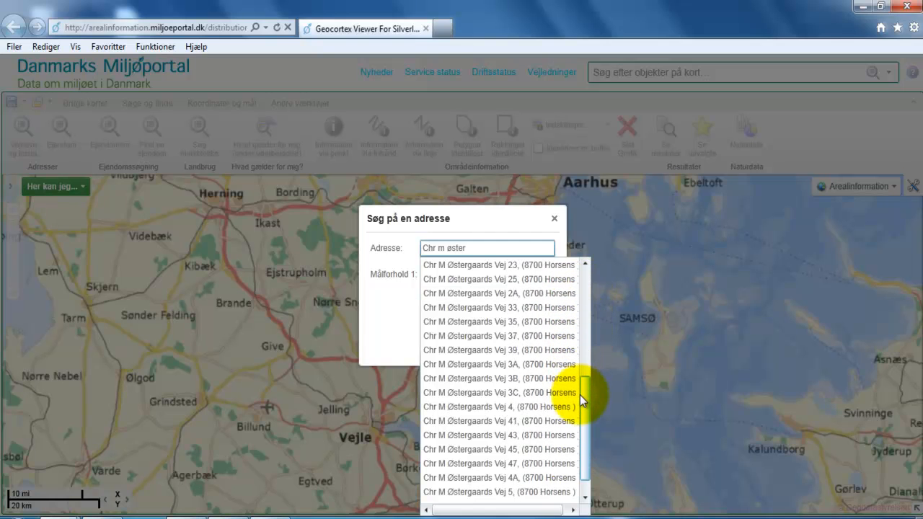
click(502, 408)
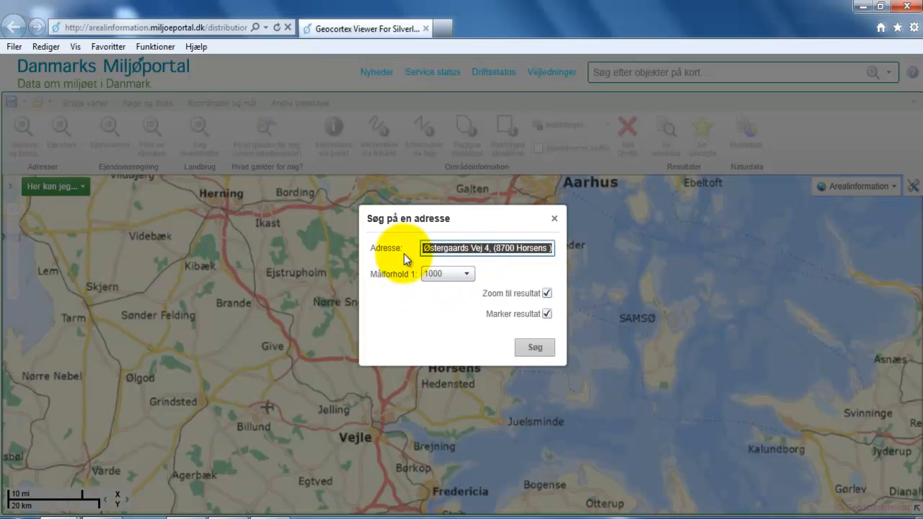
click(437, 273)
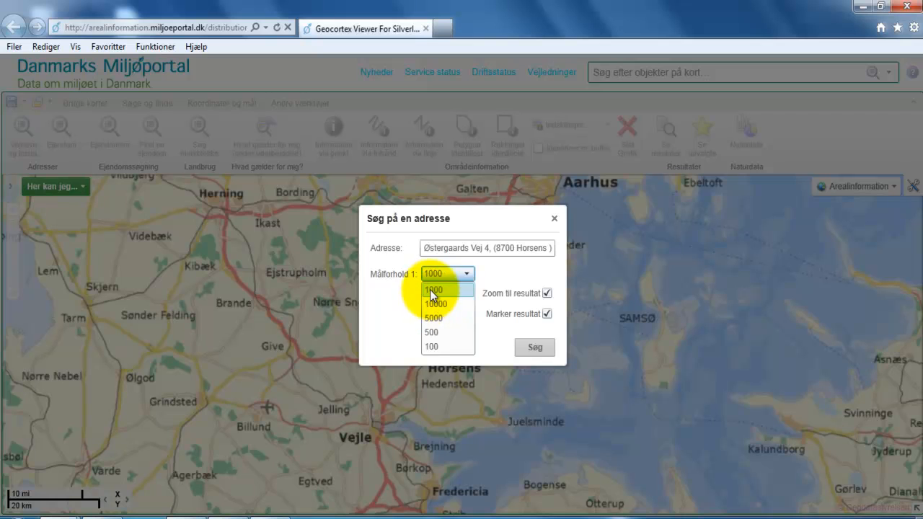
click(443, 290)
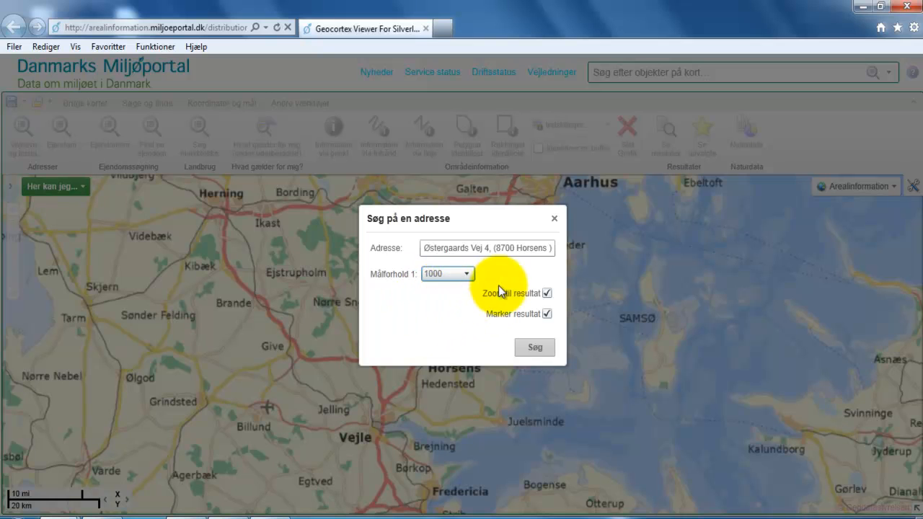
click(536, 349)
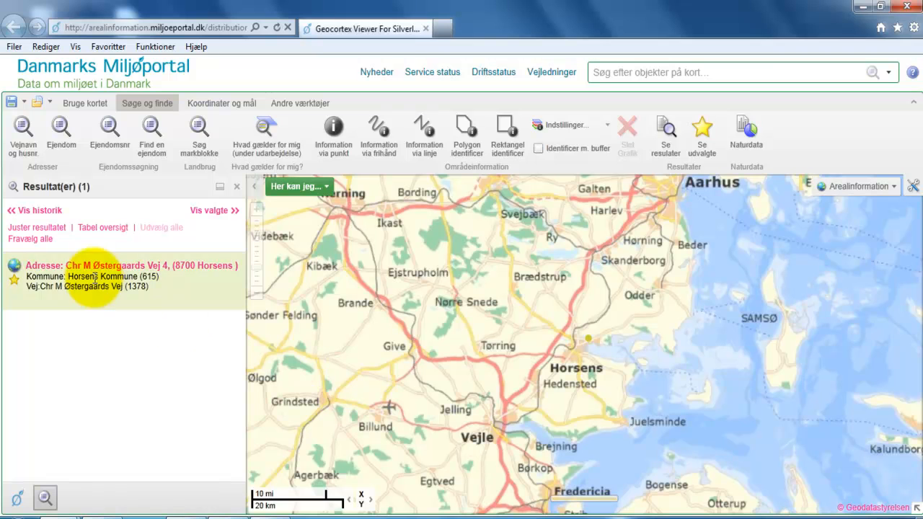
Step: Zoom the map to the found address and frame the surrounding Sønder Lindskov neighbourhood at a scale of 1:8,000
click(90, 267)
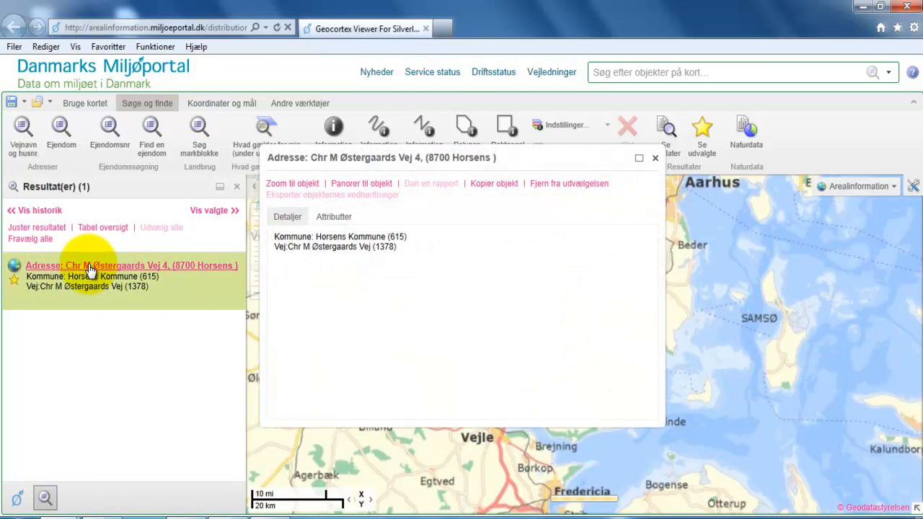
click(302, 186)
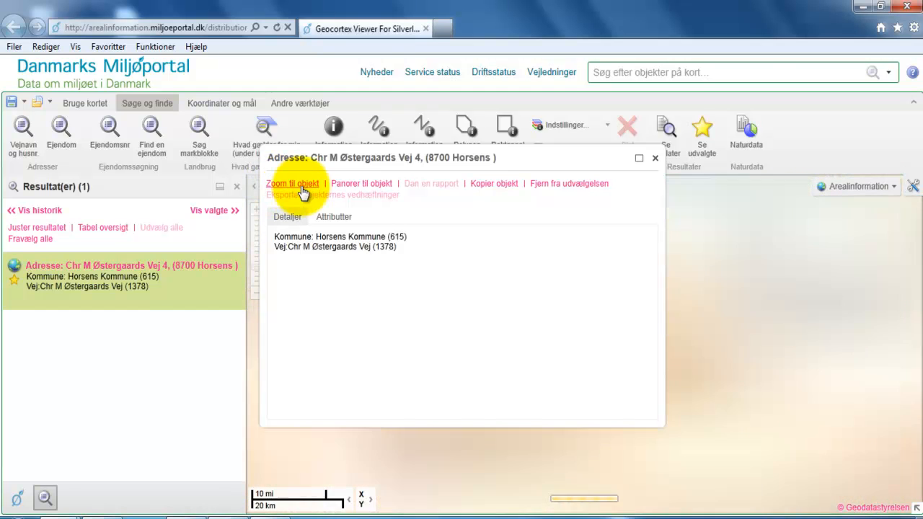
click(656, 161)
scroll(640, 291, down, 1)
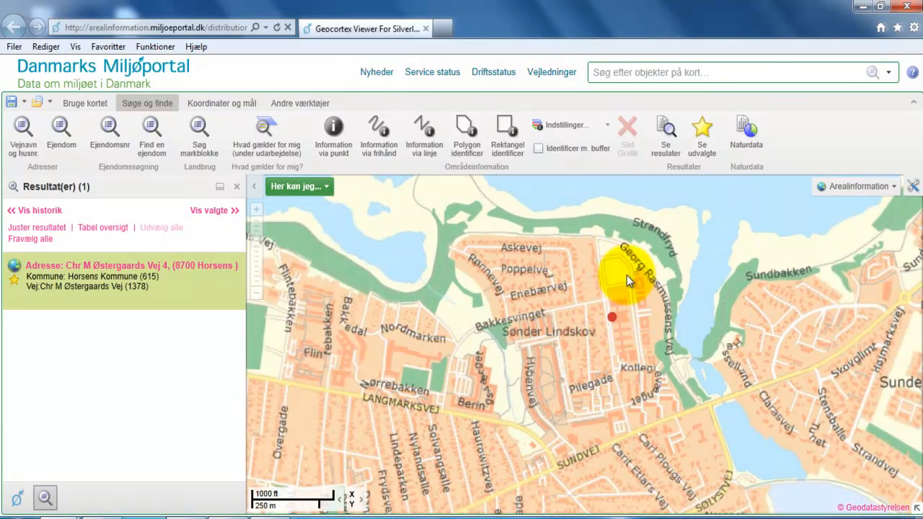
scroll(605, 396, up, 2)
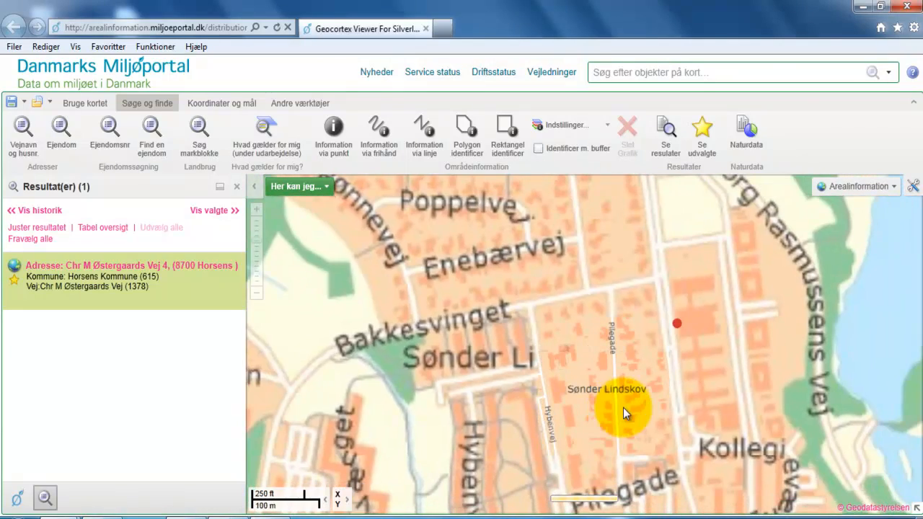
scroll(563, 391, down, 1)
scroll(566, 370, down, 1)
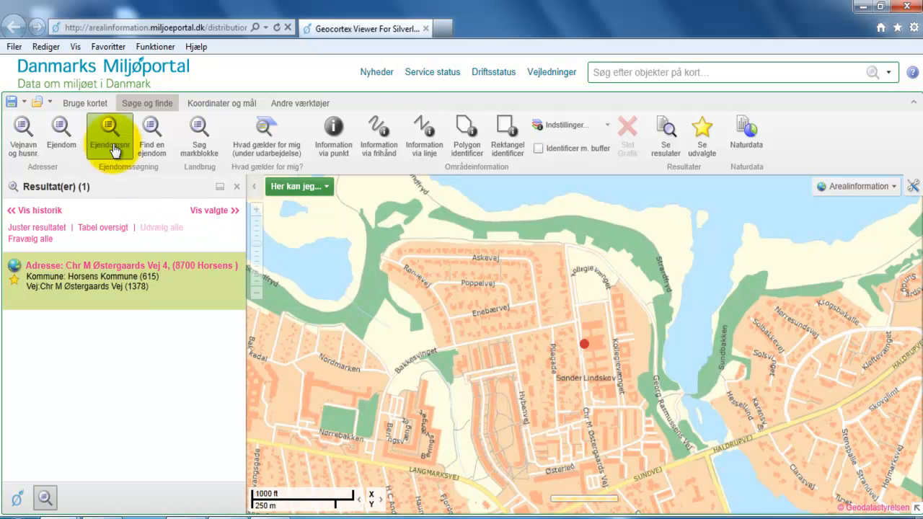
Step: Activate the Polygon drawing tool, check its edge and fill colour choices, and set the line thickness to 3
click(86, 103)
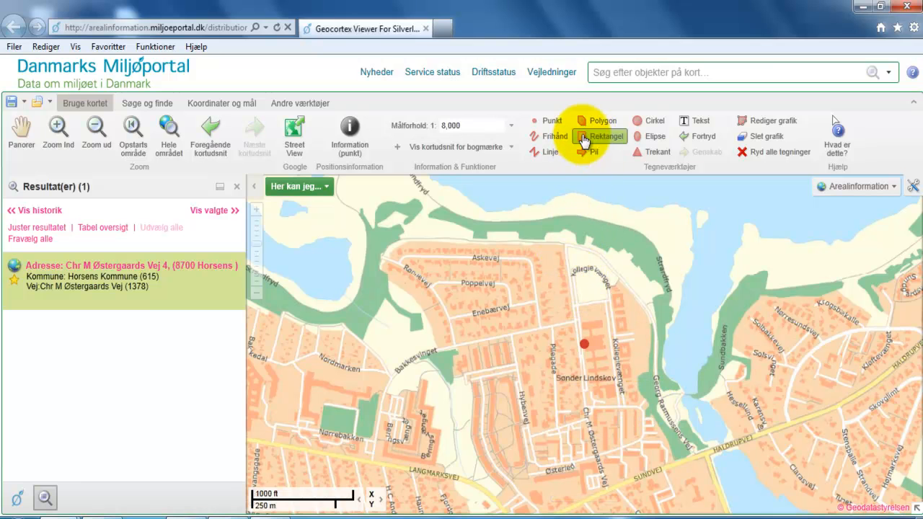
click(593, 124)
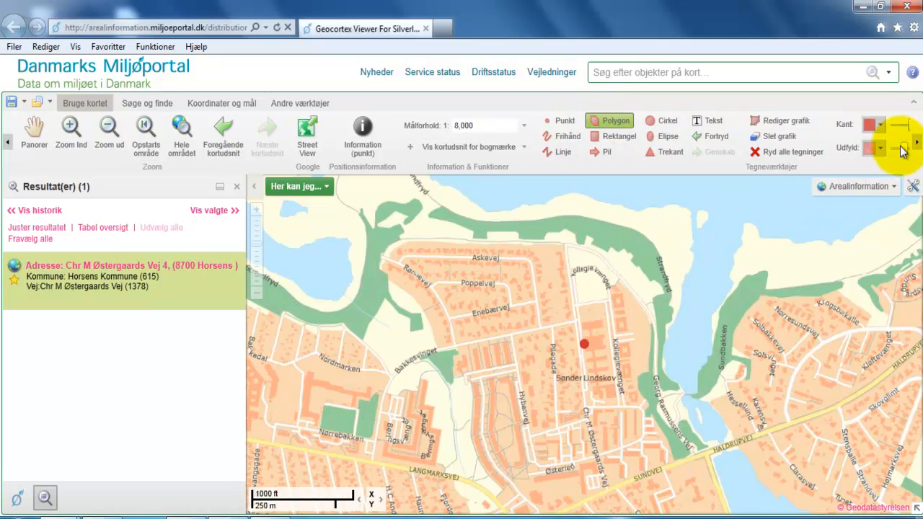
click(918, 147)
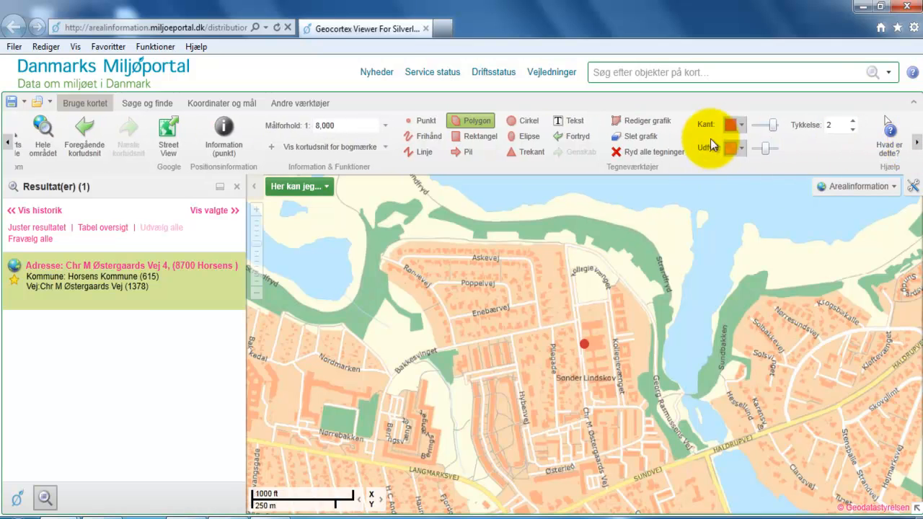
click(742, 126)
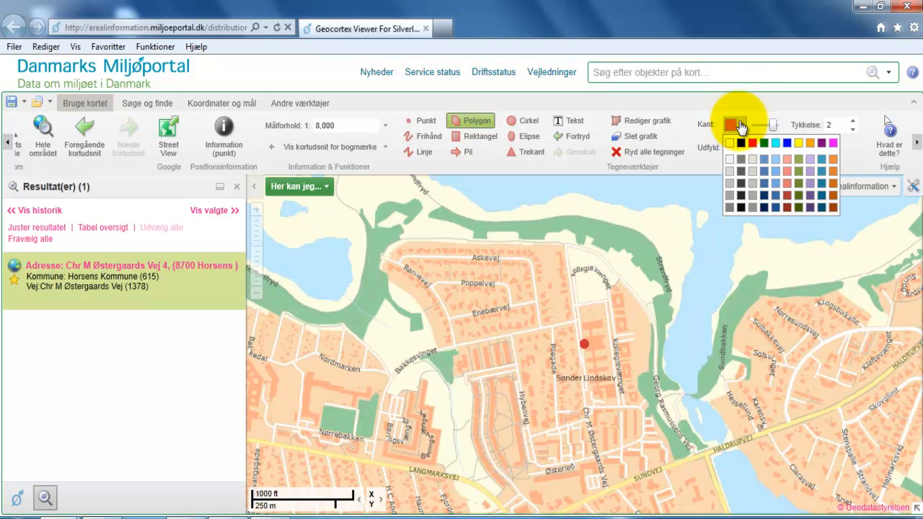
click(743, 129)
click(741, 153)
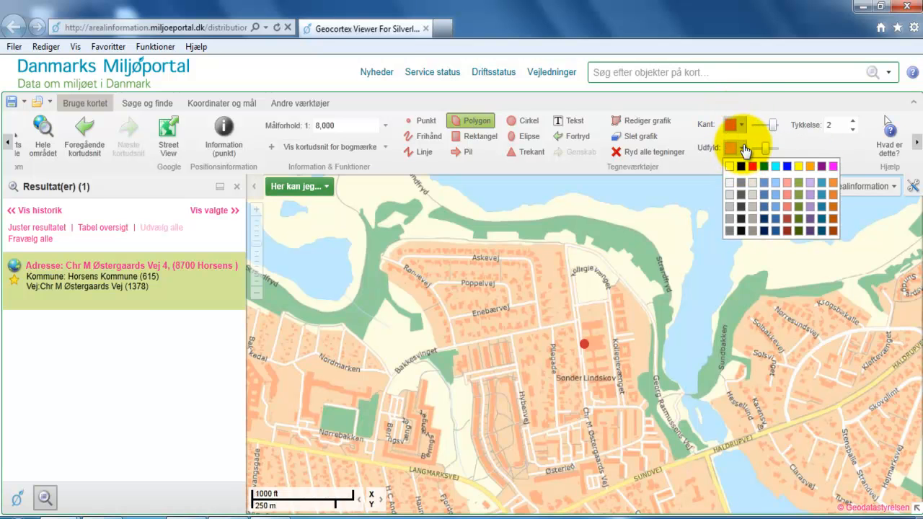
click(742, 148)
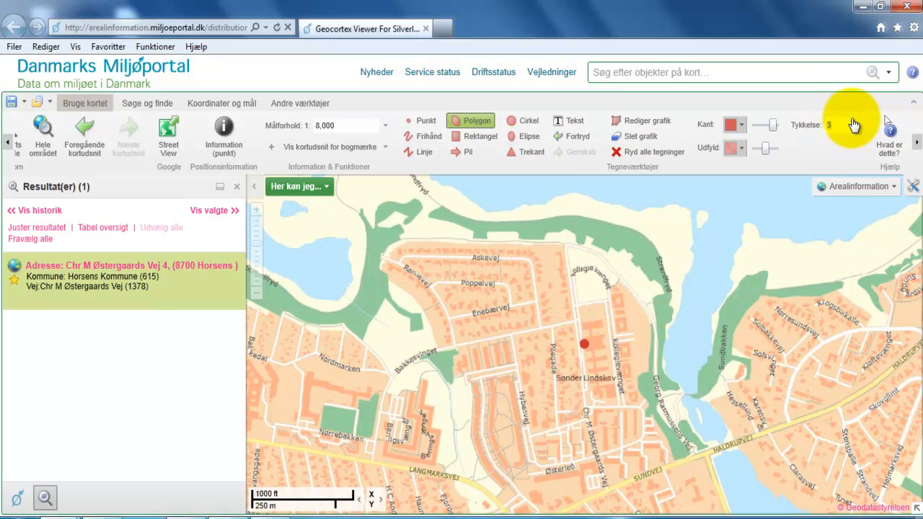
Step: Draw a closed polygon around the Kollegievænget area, with its western edge running along the street through the marked address
click(565, 246)
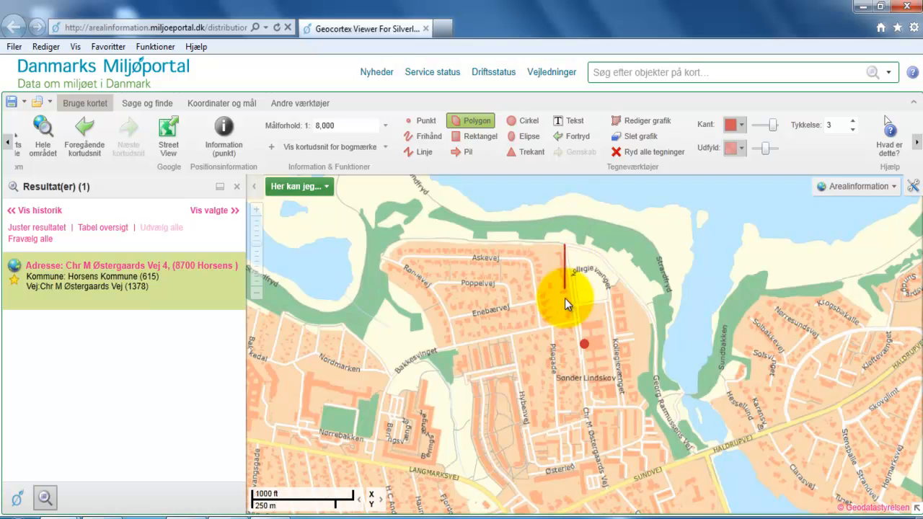
click(584, 345)
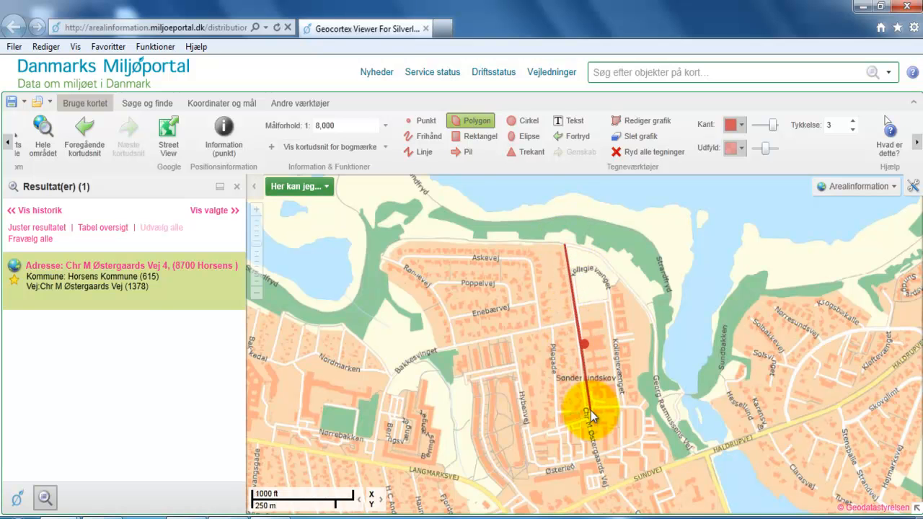
click(590, 410)
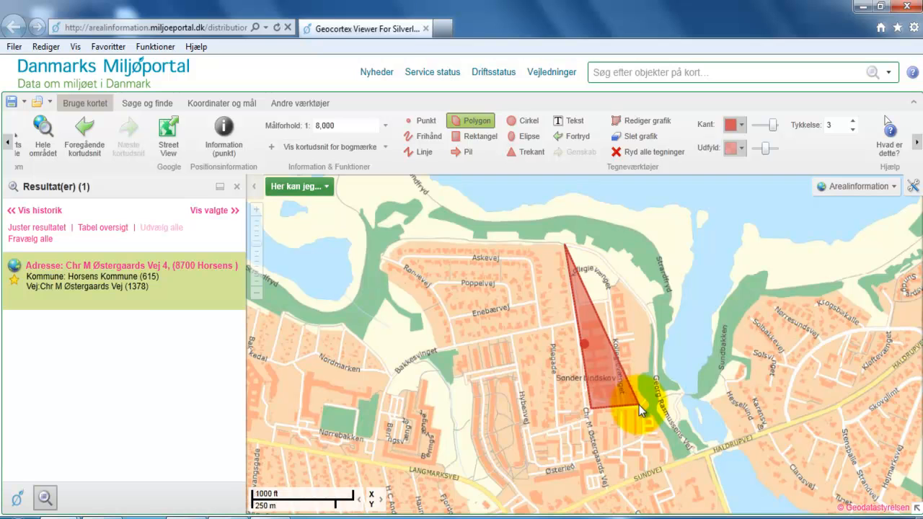
click(655, 384)
click(655, 337)
click(651, 313)
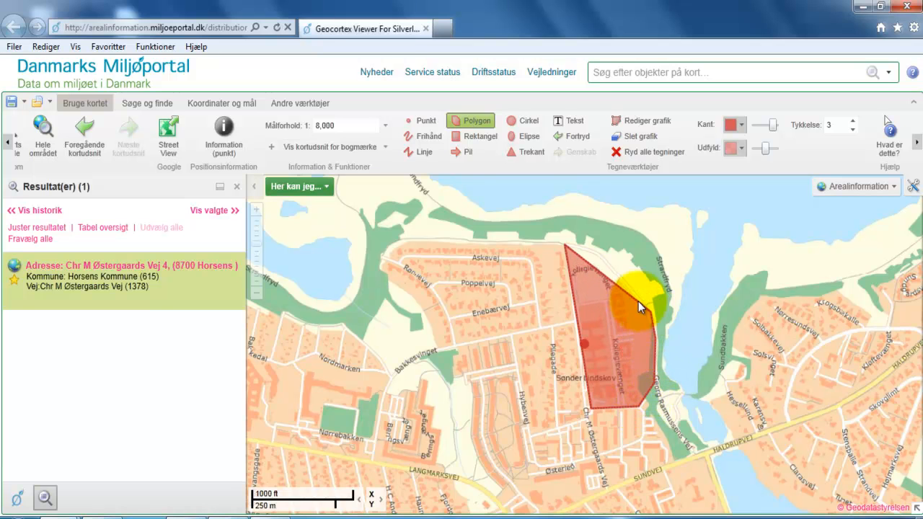
double_click(598, 253)
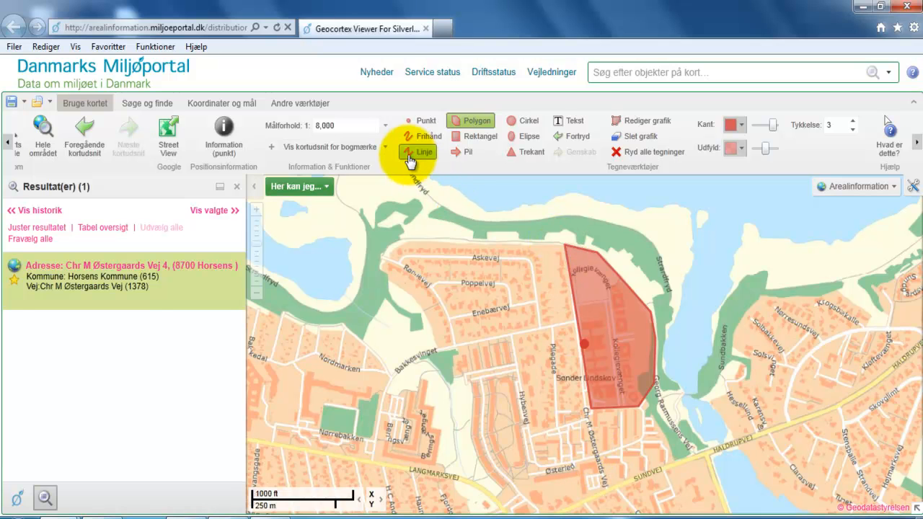
Step: Draw a solid blue line with thickness 3 along the polygon's western edge and on down the street to Sundvej
click(422, 154)
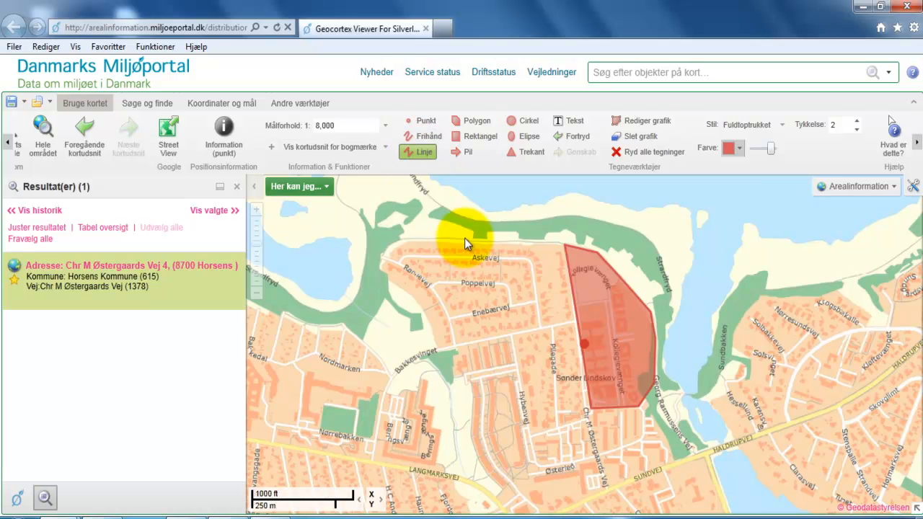
click(730, 149)
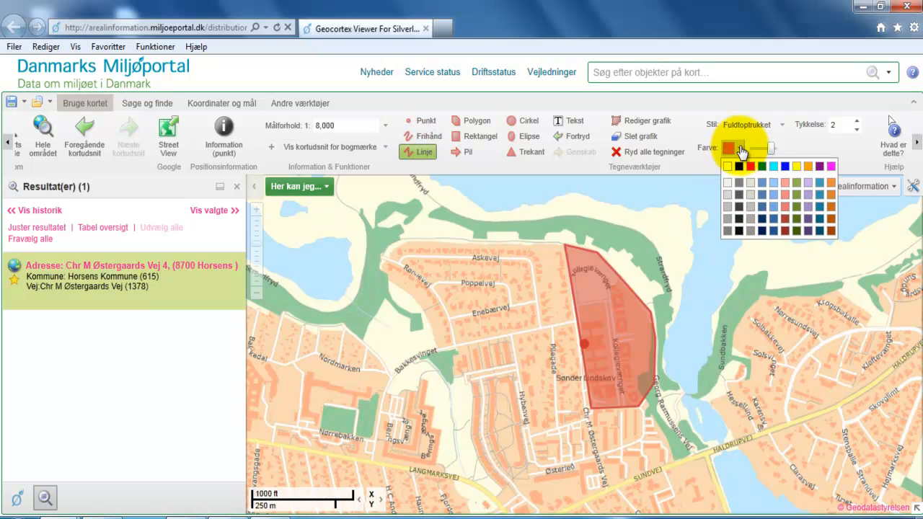
click(785, 167)
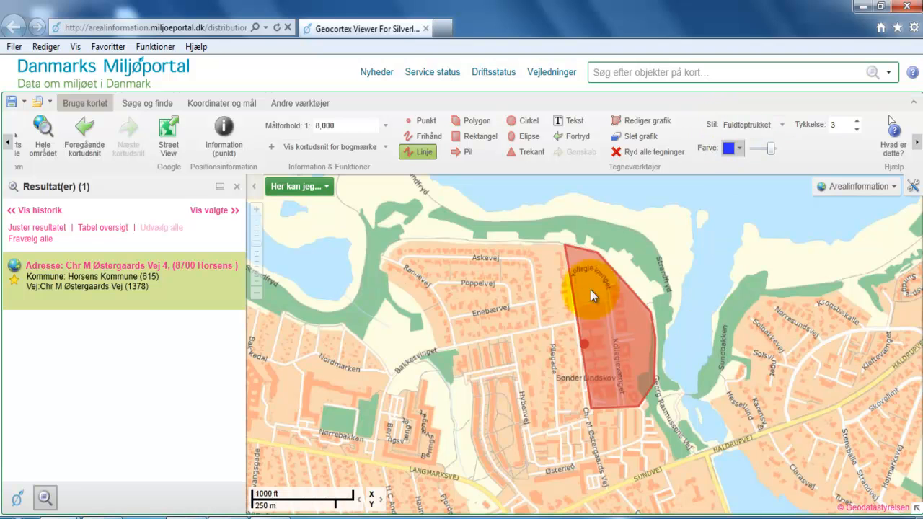
click(564, 254)
click(588, 415)
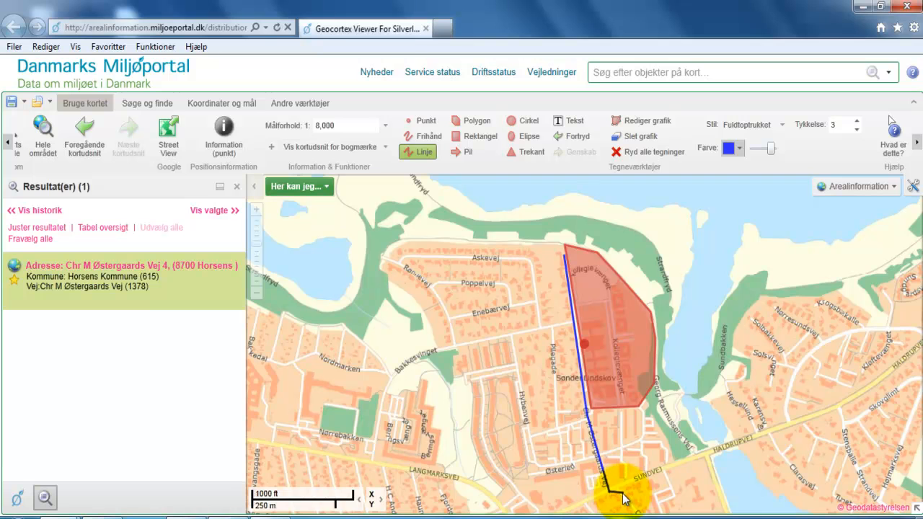
double_click(609, 497)
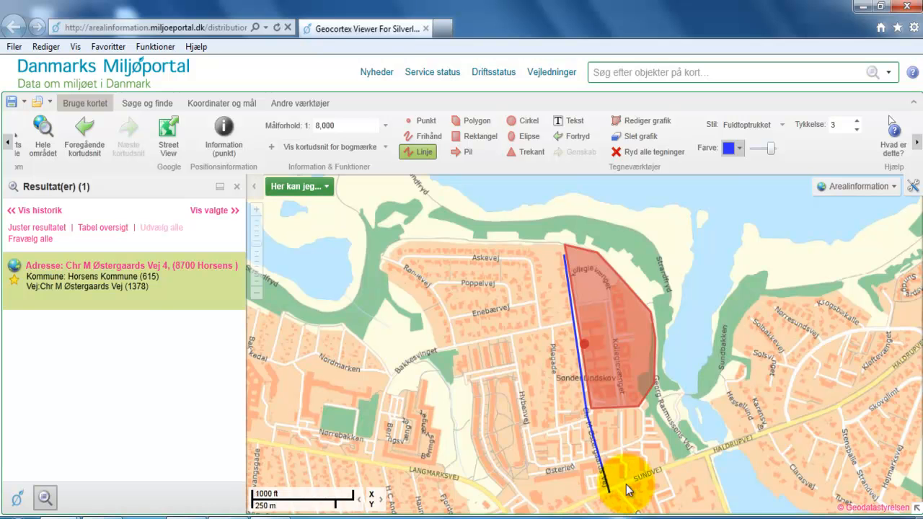
Step: Zoom the map out to 1:16,000 and delete the blue line drawn along the polygon's western edge
click(580, 358)
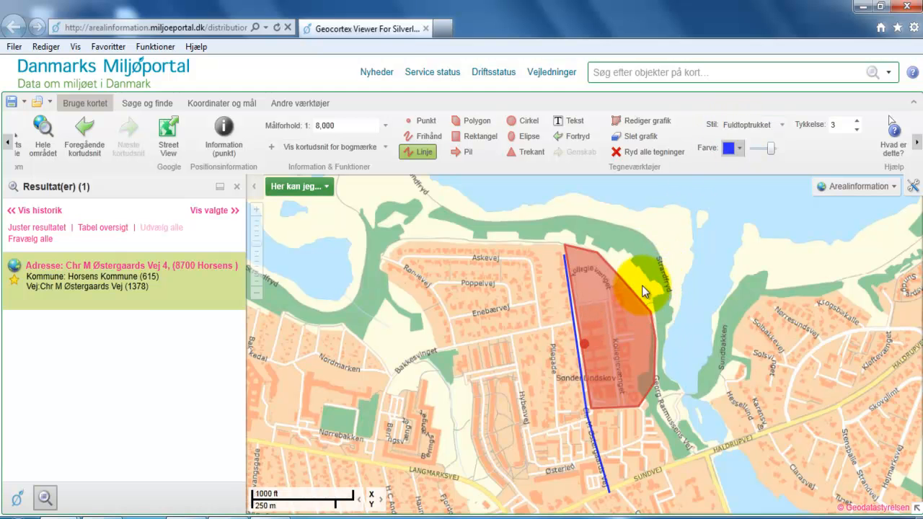
scroll(630, 284, down, 1)
scroll(629, 283, down, 1)
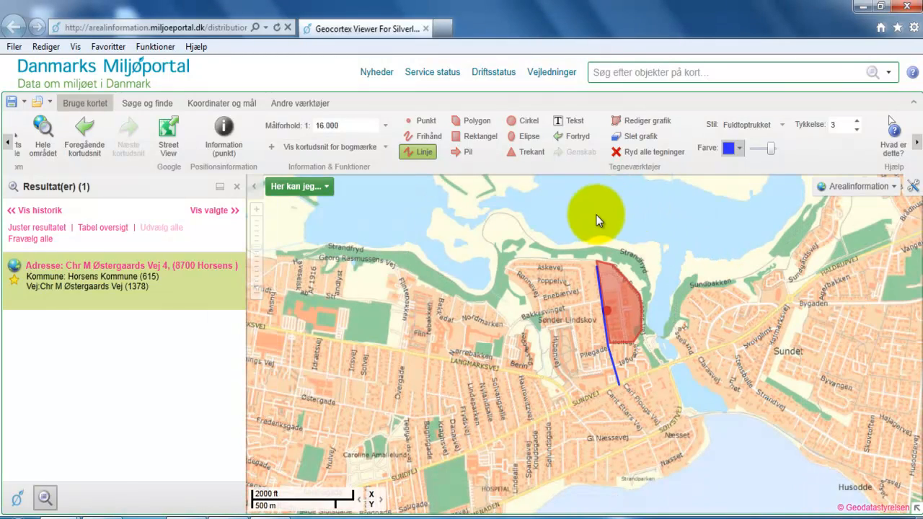
scroll(623, 372, up, 1)
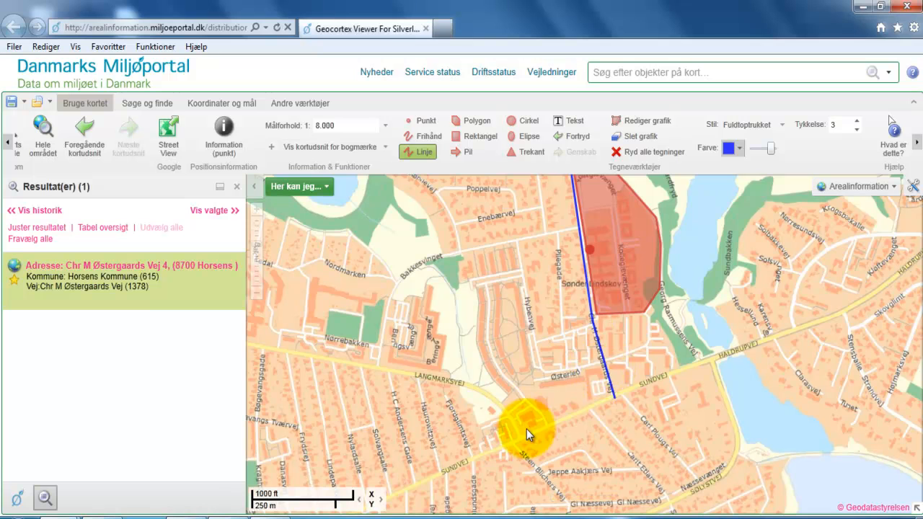
scroll(527, 429, down, 1)
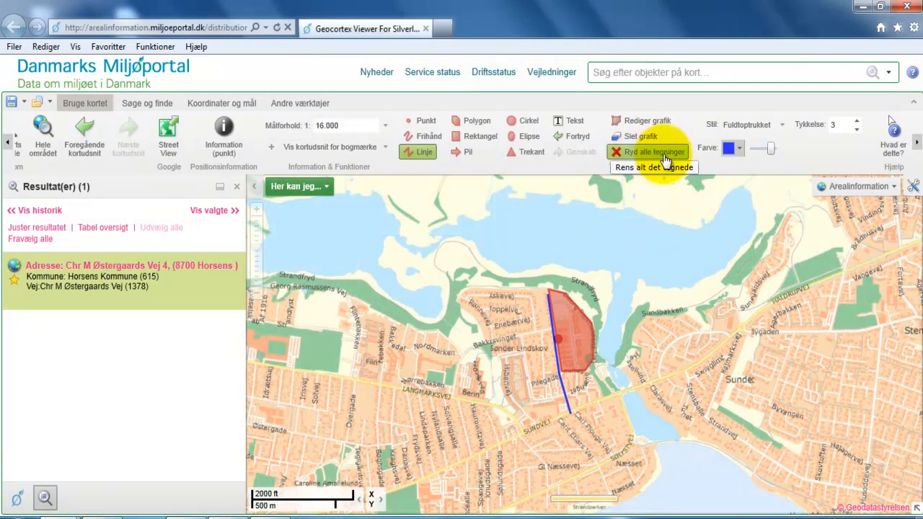
click(630, 138)
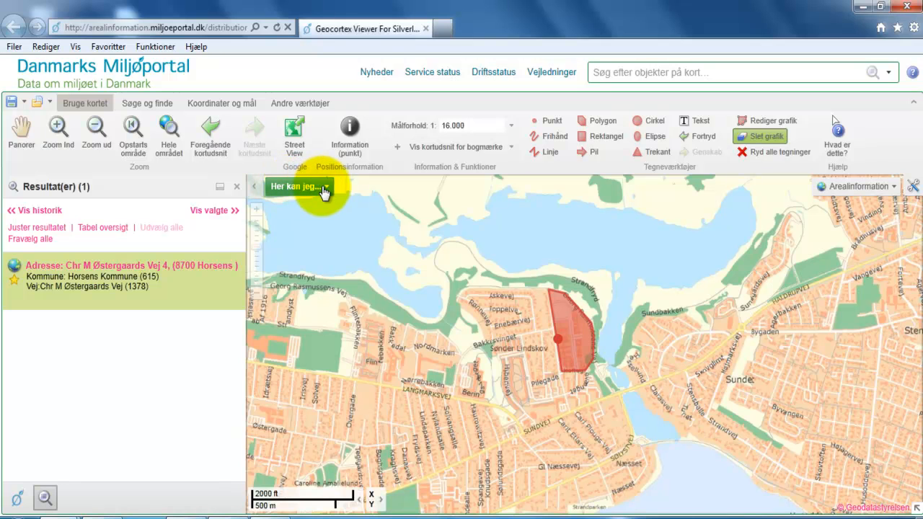
Step: Open the list for switching map layers on and off and turn on the Fredning layer
click(307, 186)
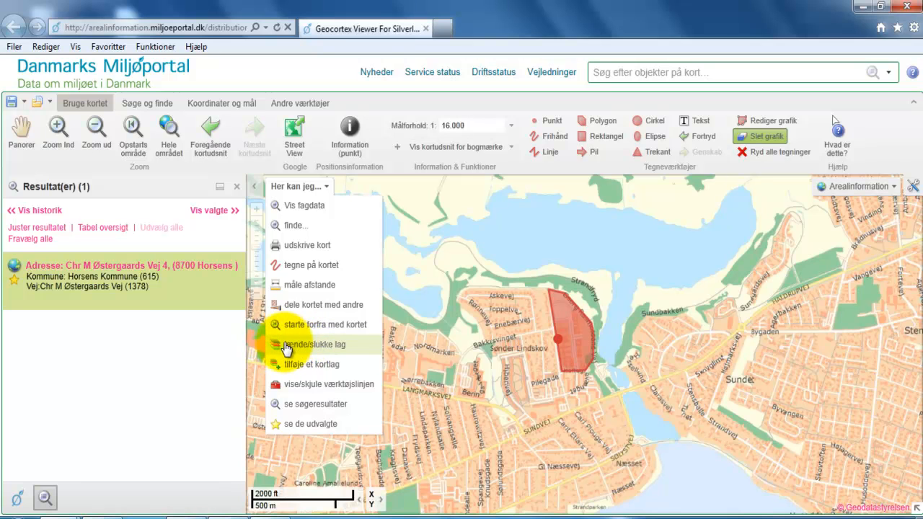
click(348, 347)
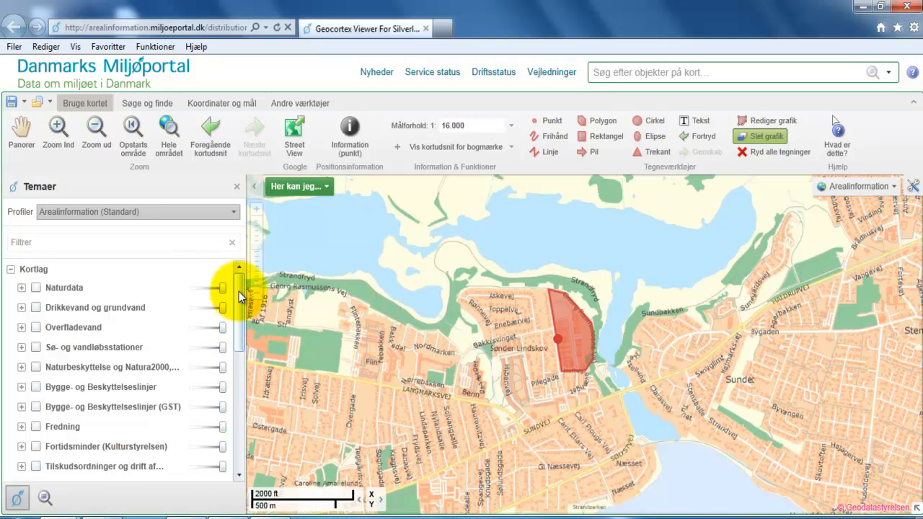
mouse_move(241, 296)
mouse_down()
mouse_move(238, 343)
mouse_move(238, 295)
mouse_up()
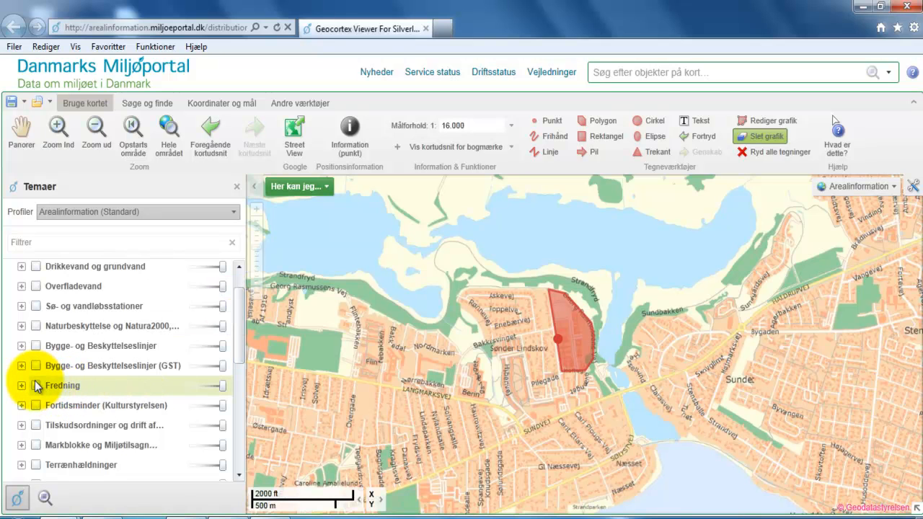
mouse_move(240, 330)
mouse_down()
mouse_move(240, 366)
mouse_move(237, 325)
mouse_up()
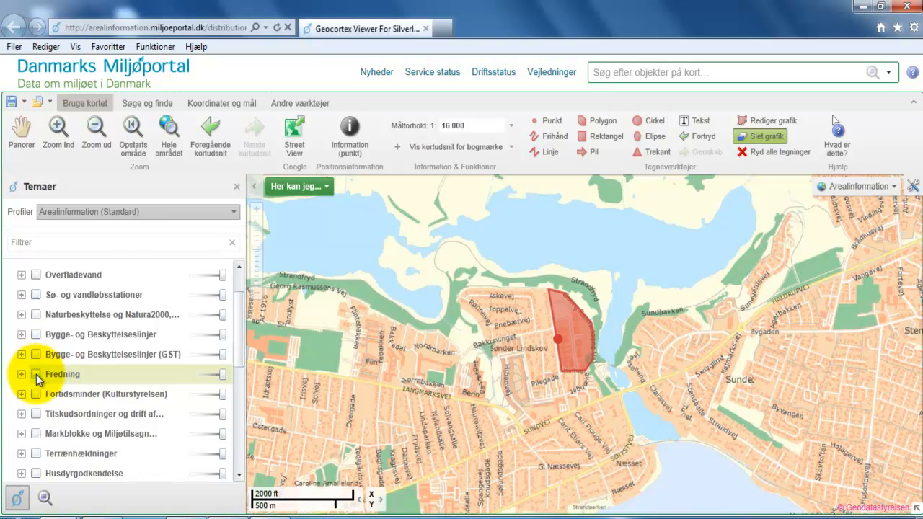
click(36, 375)
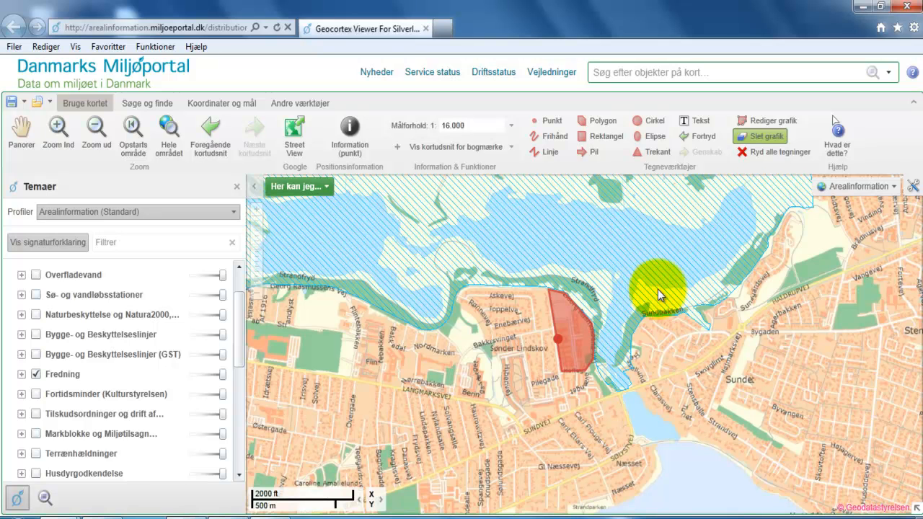
click(36, 376)
click(36, 375)
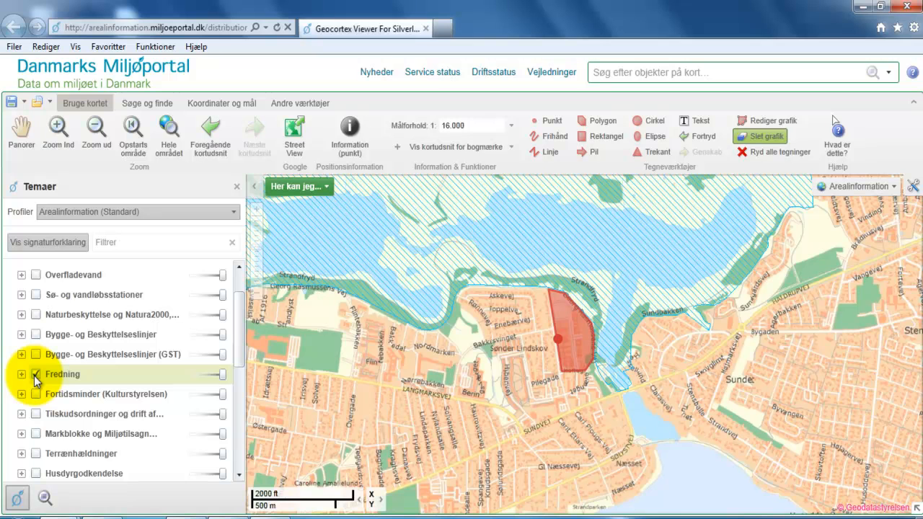
Step: Switch on the Matrikulære grænser (GST) layer and show Kommuneplaner (Plansystem) in place of Lokalplaner (Plansystem)
drag(238, 326, 7, 452)
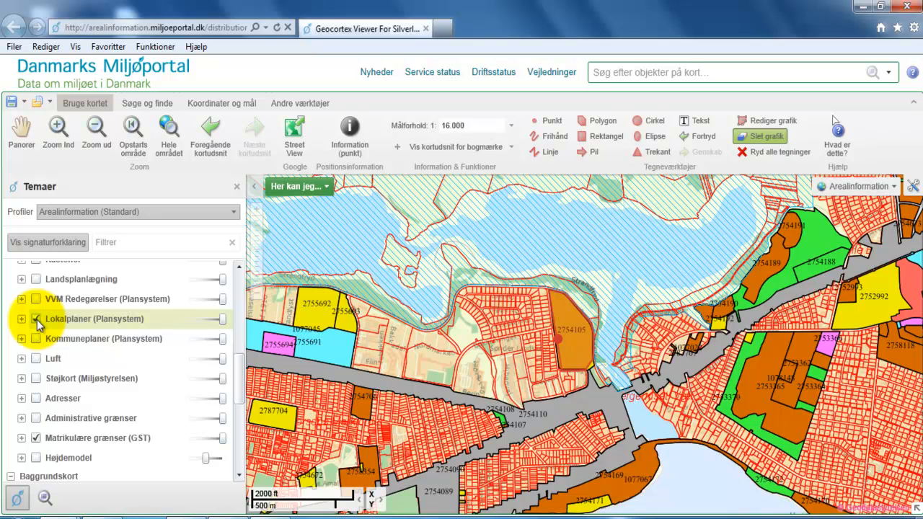
click(36, 320)
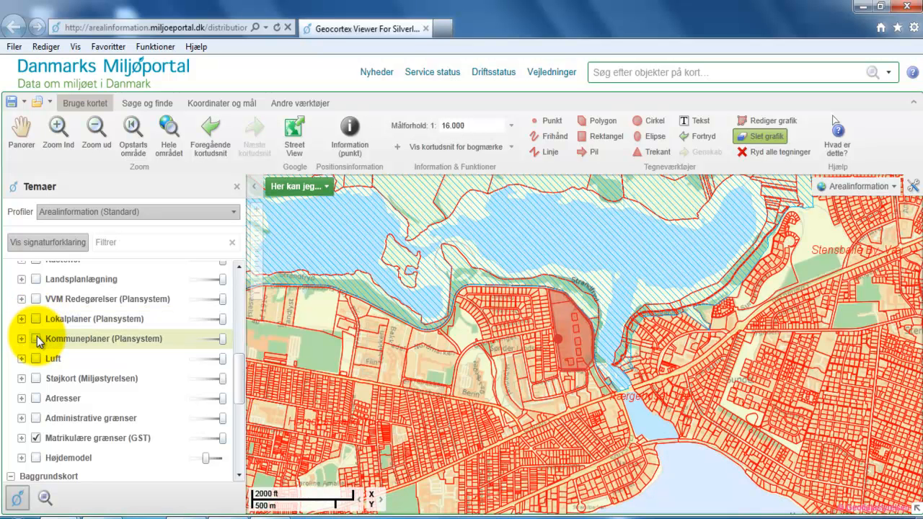
click(36, 339)
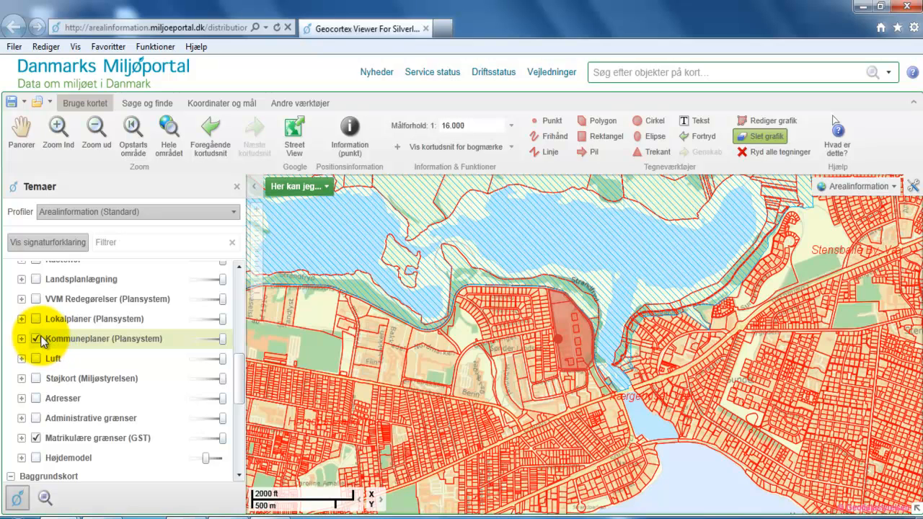
drag(239, 374, 240, 340)
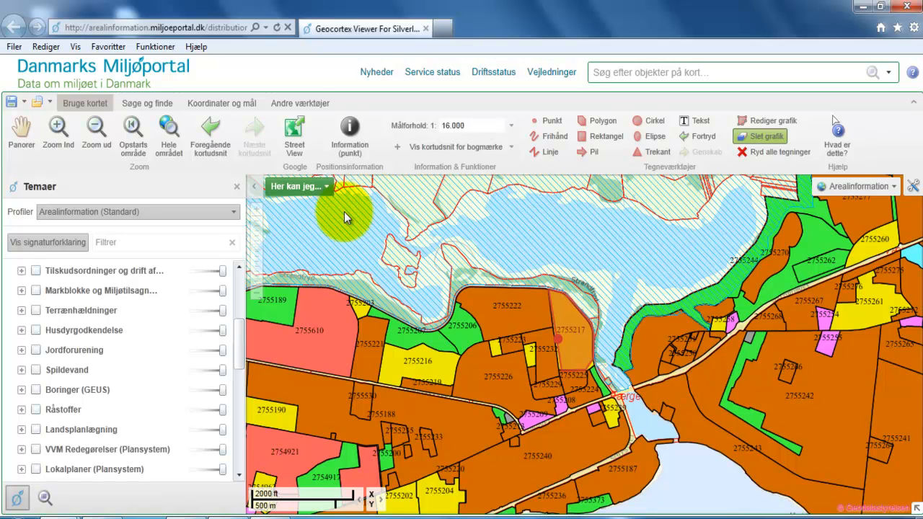
Step: Look over the available coordinate systems among the coordinate tools and keep UTM 32N (ETRS89) selected
click(289, 104)
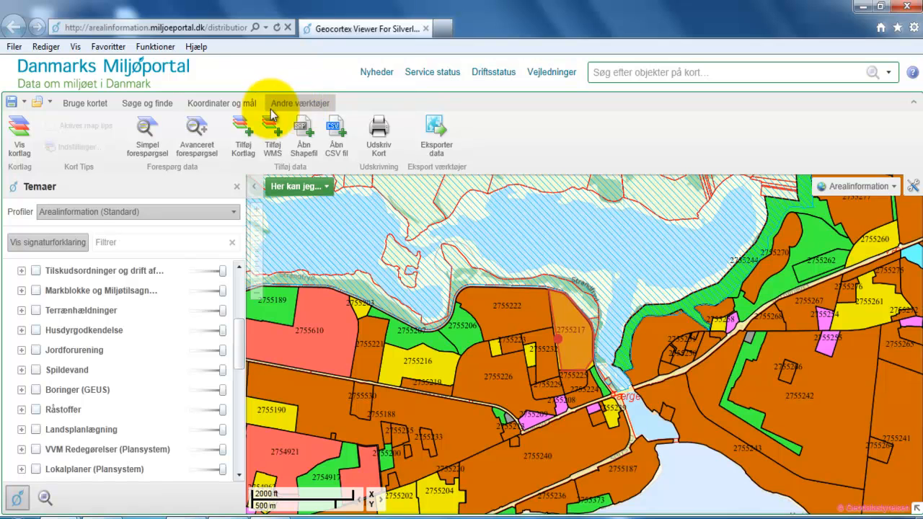
click(223, 108)
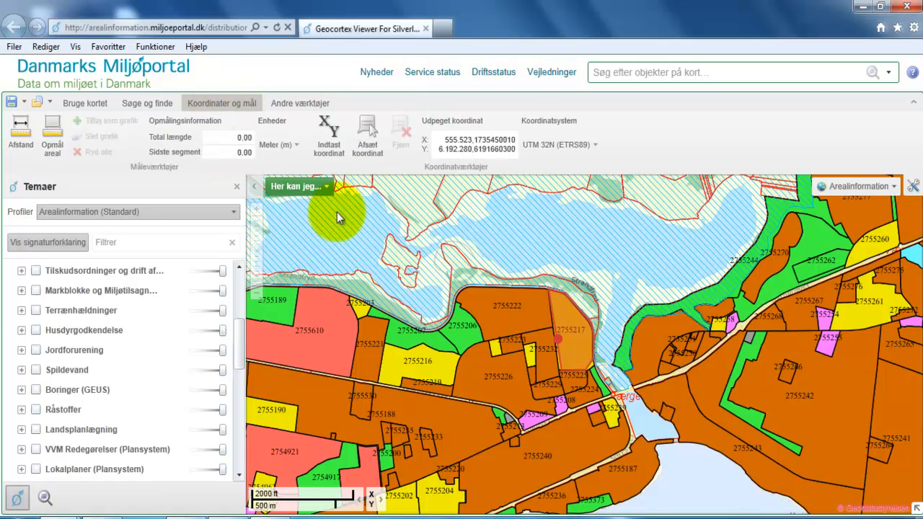
click(559, 149)
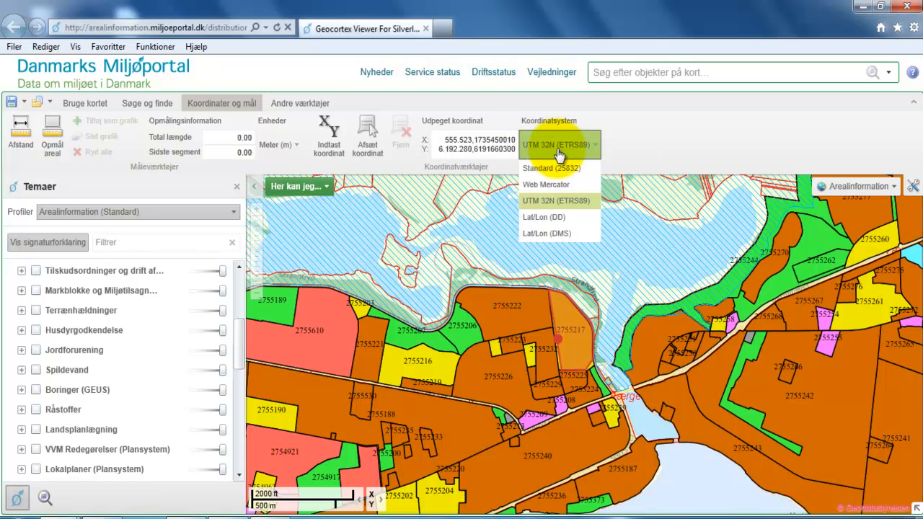
click(574, 201)
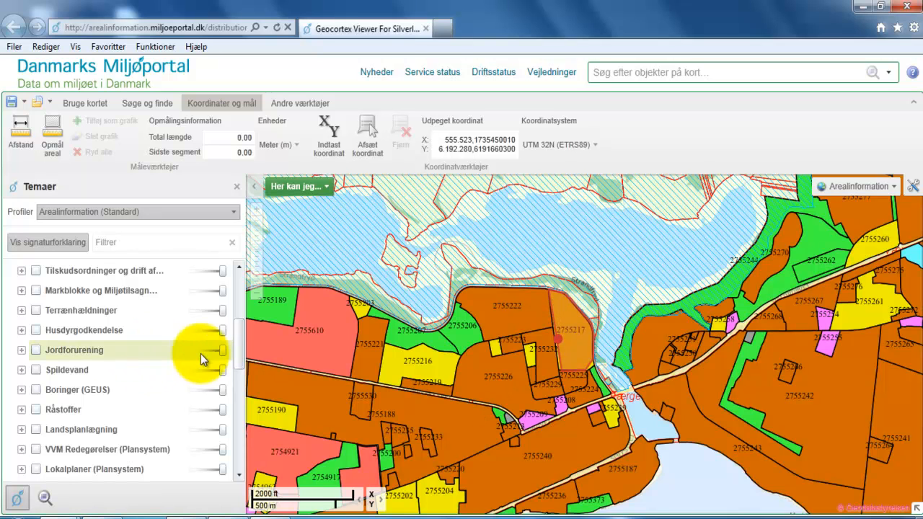
Step: Switch off the Kommuneplaner (Plansystem) and Matrikulære grænser (GST) layers
drag(235, 335, 235, 354)
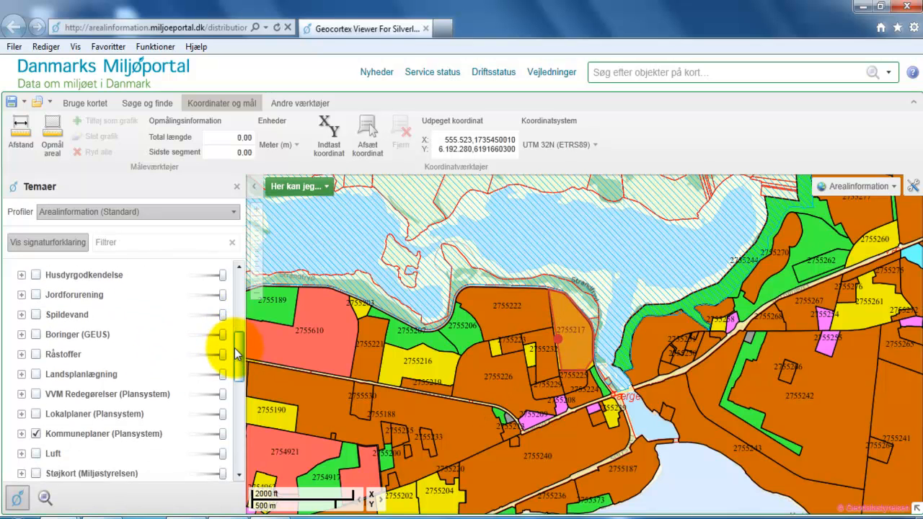
click(36, 433)
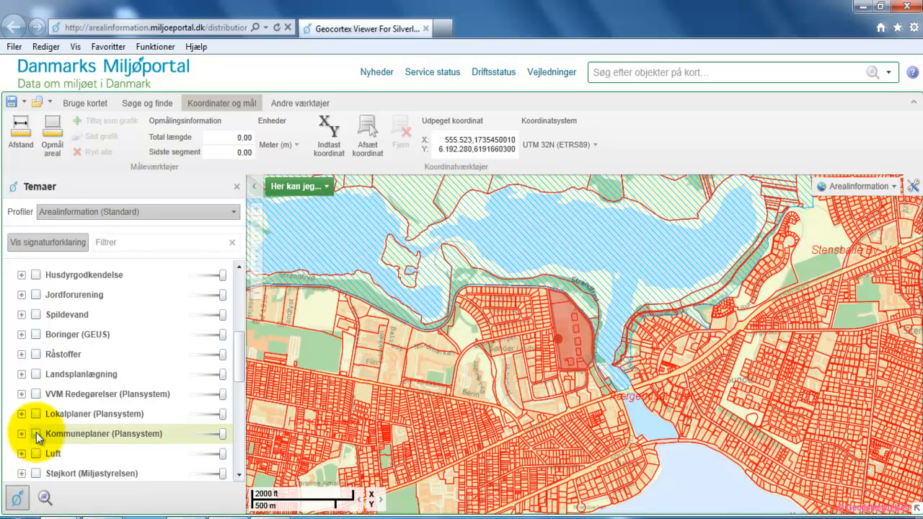
drag(235, 352, 232, 398)
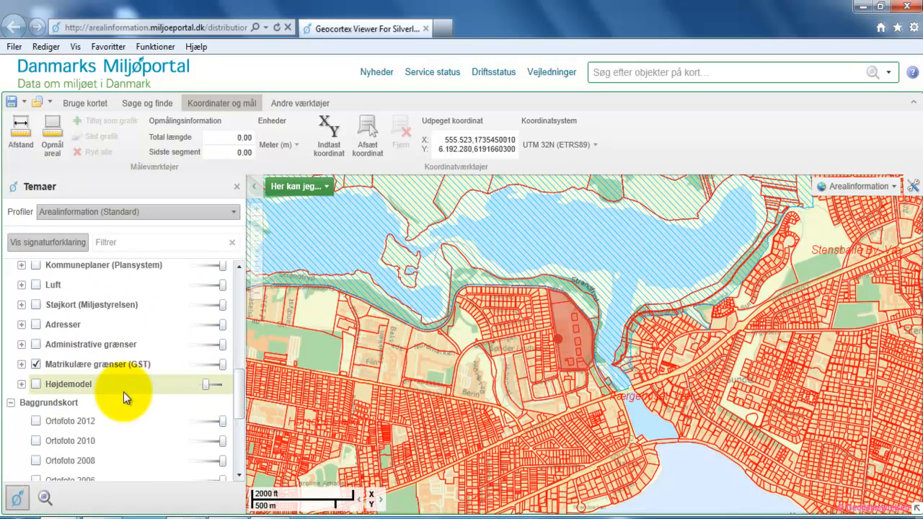
click(36, 365)
Step: Measure the distance along the polygon's western edge, with the map zoomed in to the marked area
scroll(543, 328, up, 1)
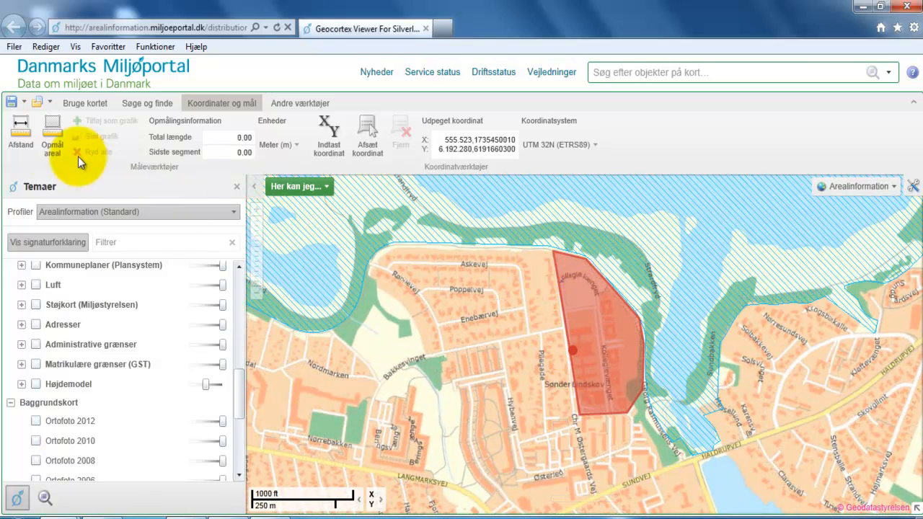
click(20, 142)
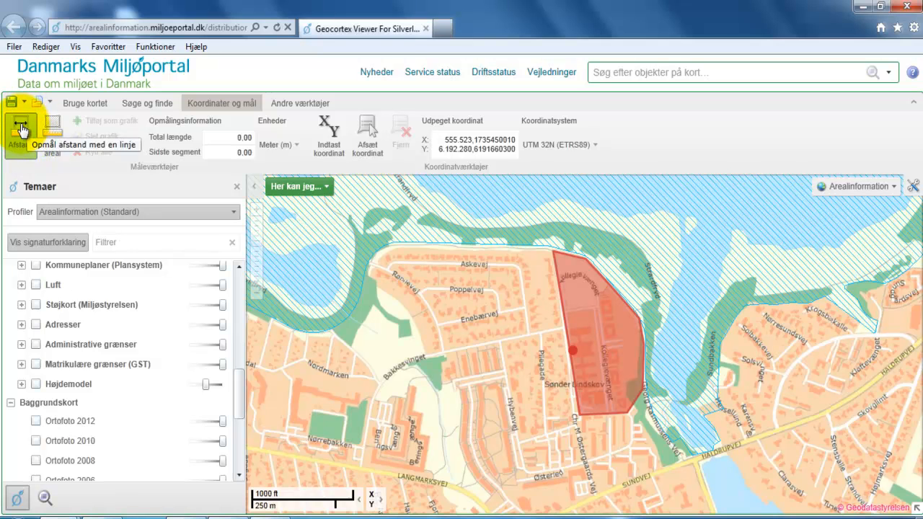
click(549, 252)
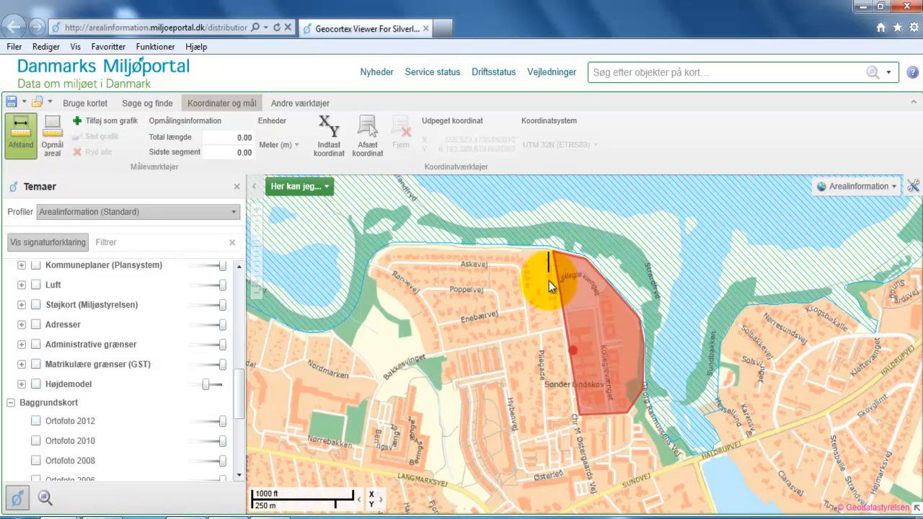
double_click(575, 418)
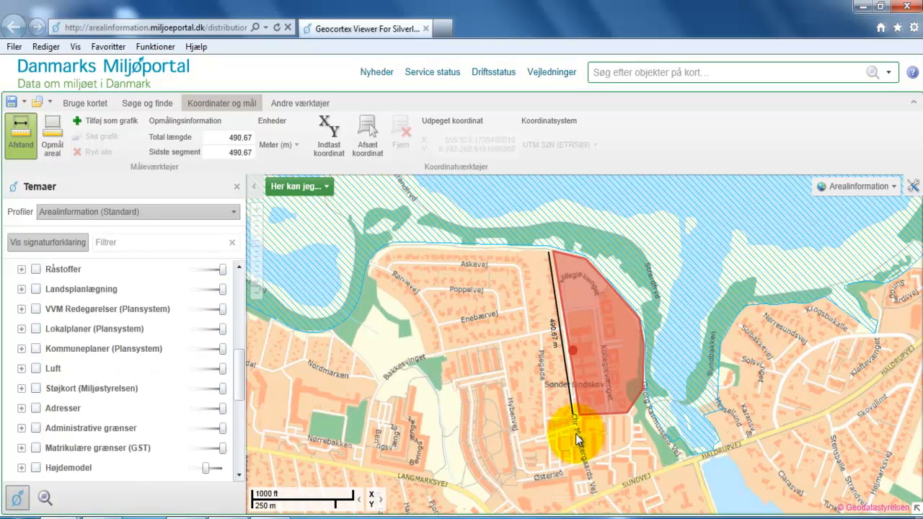
Step: Measure a multi-segment distance along the polygon's southern edge, around its southeastern corner and up its eastern side
click(582, 421)
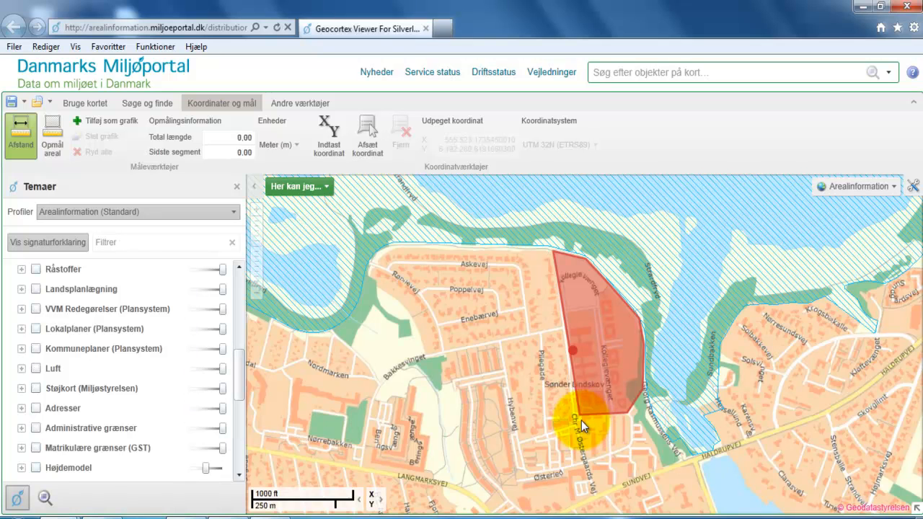
click(580, 420)
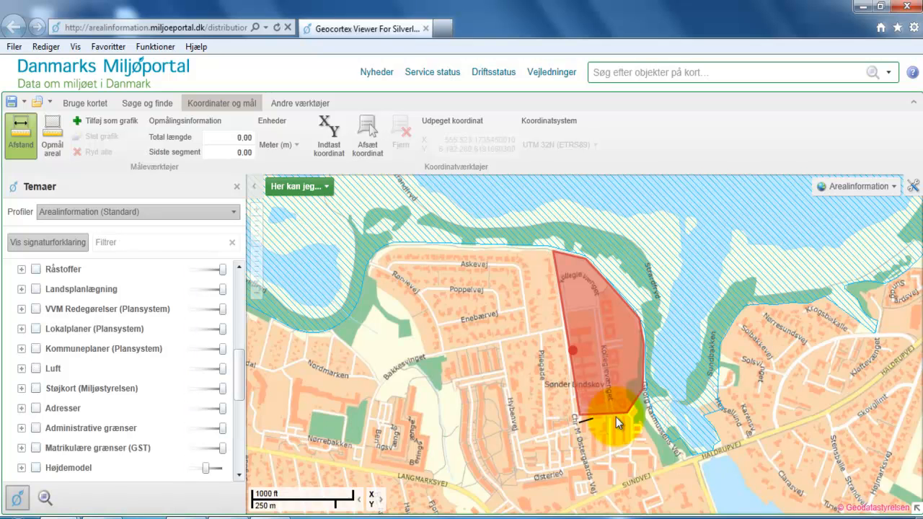
click(627, 420)
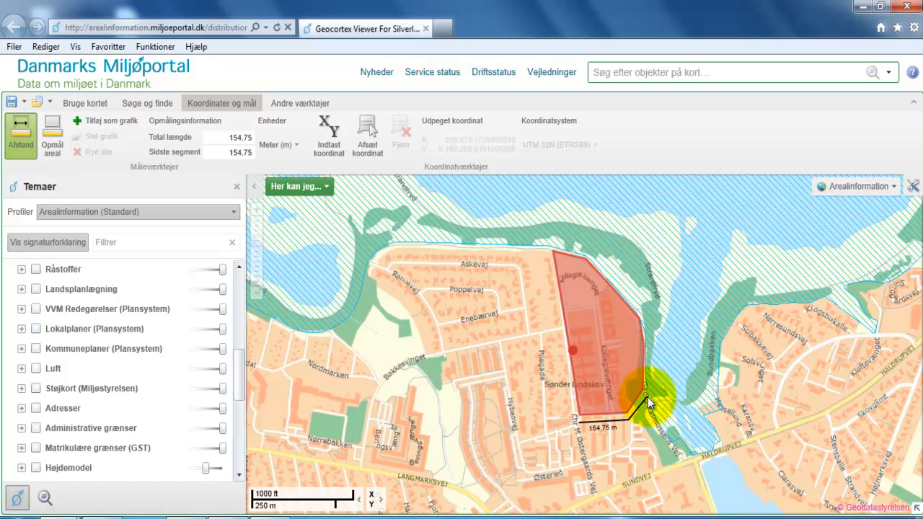
click(648, 397)
click(650, 347)
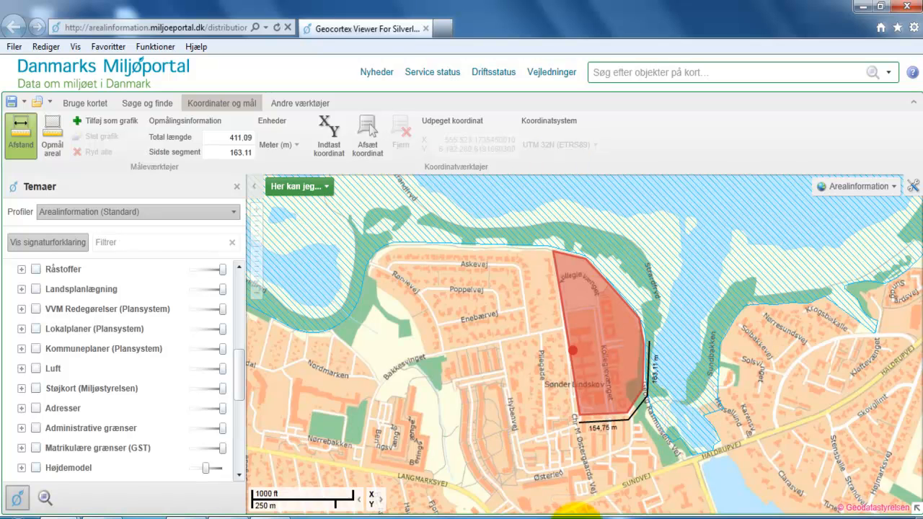
Step: Start a data export and choose the FREDEDE_OMR theme for download, continuing to the area selection
click(311, 103)
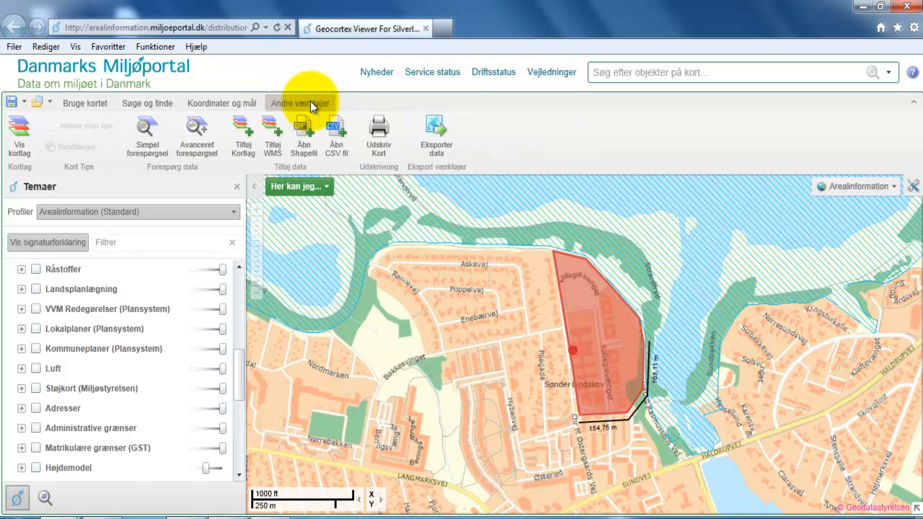
click(435, 129)
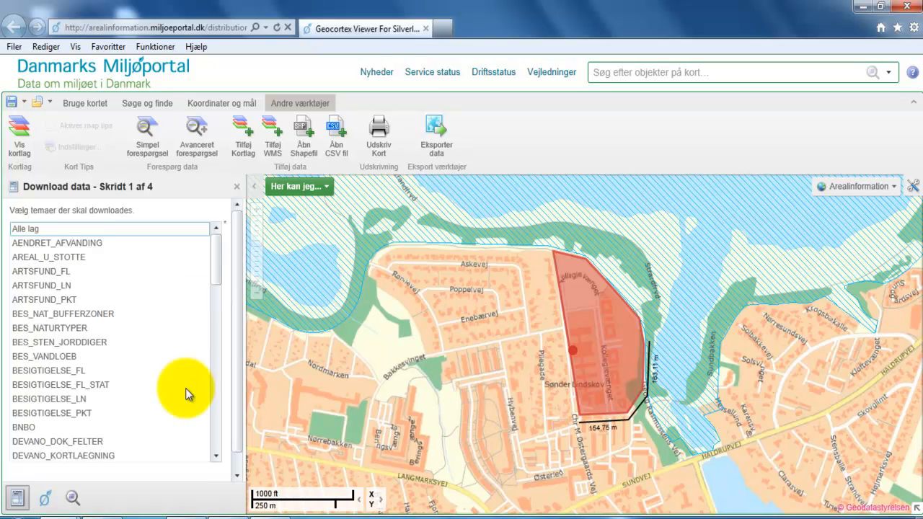
mouse_move(214, 256)
mouse_down()
mouse_move(212, 282)
mouse_move(212, 252)
mouse_up()
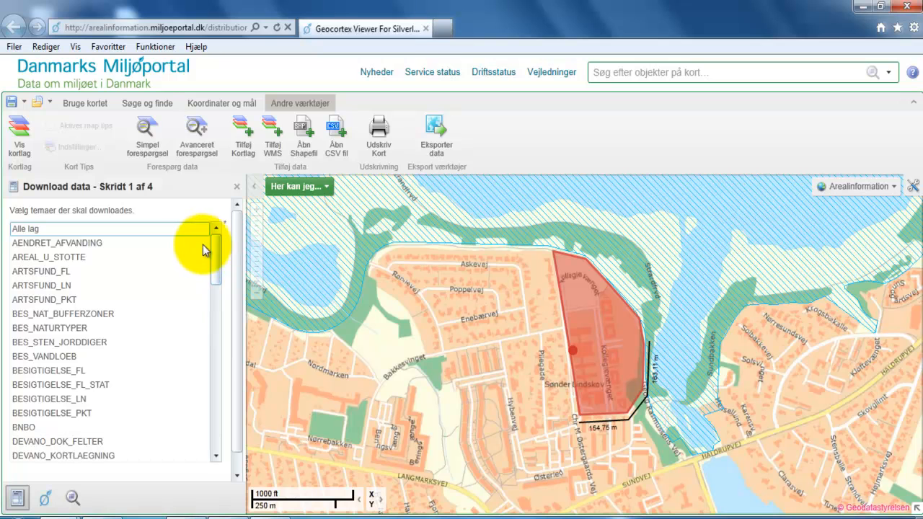
click(34, 231)
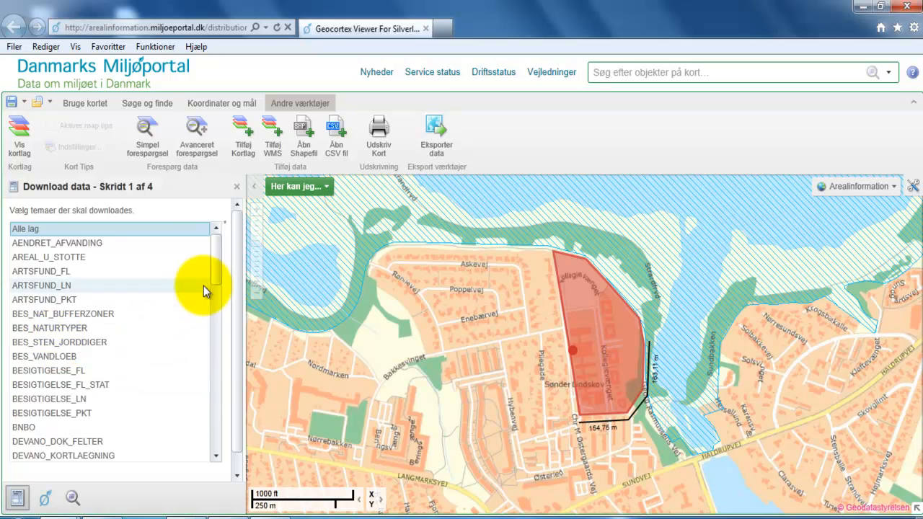
drag(217, 270, 212, 331)
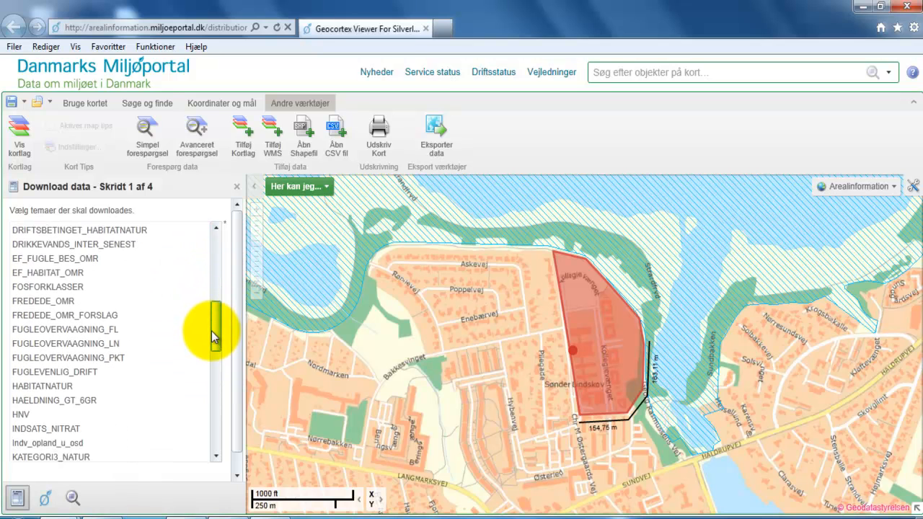
click(55, 306)
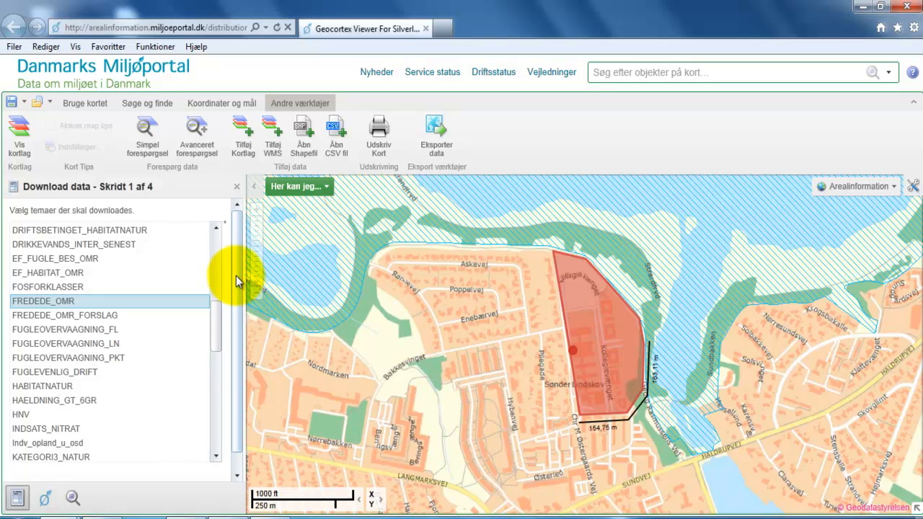
drag(236, 278, 234, 301)
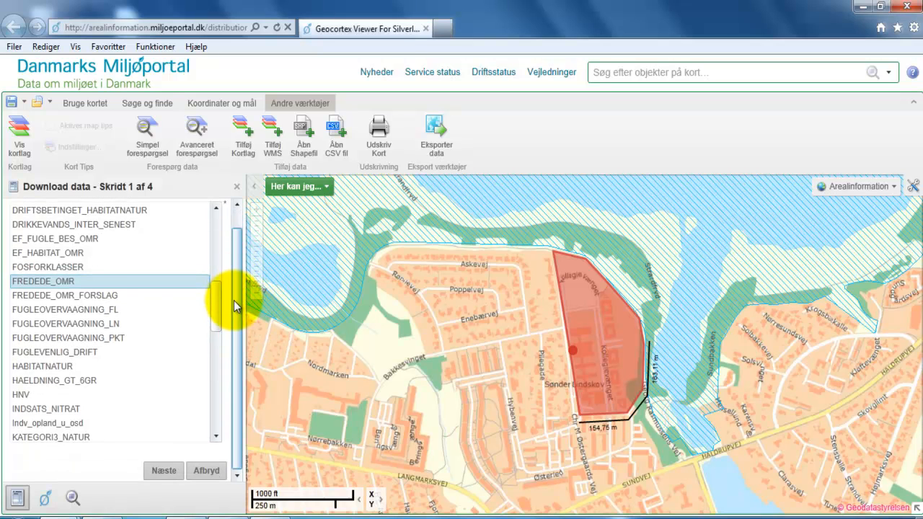
click(163, 472)
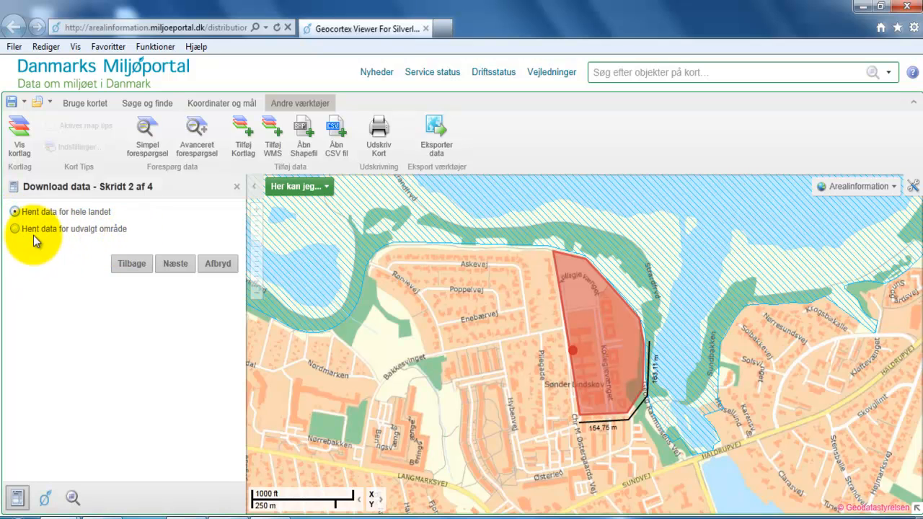
Step: Limit the download to a selected area by drawing a custom rectangle around the marked polygon, including nearby streets and the inlet
click(15, 229)
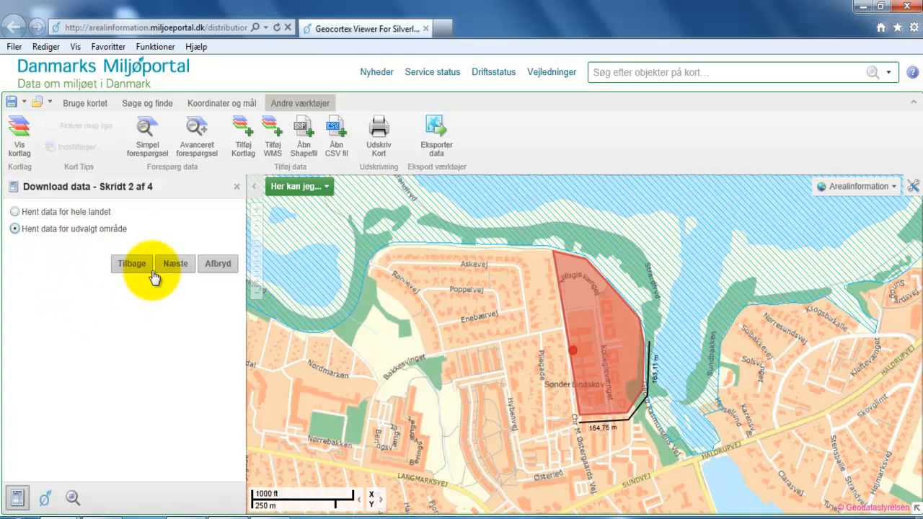
click(174, 267)
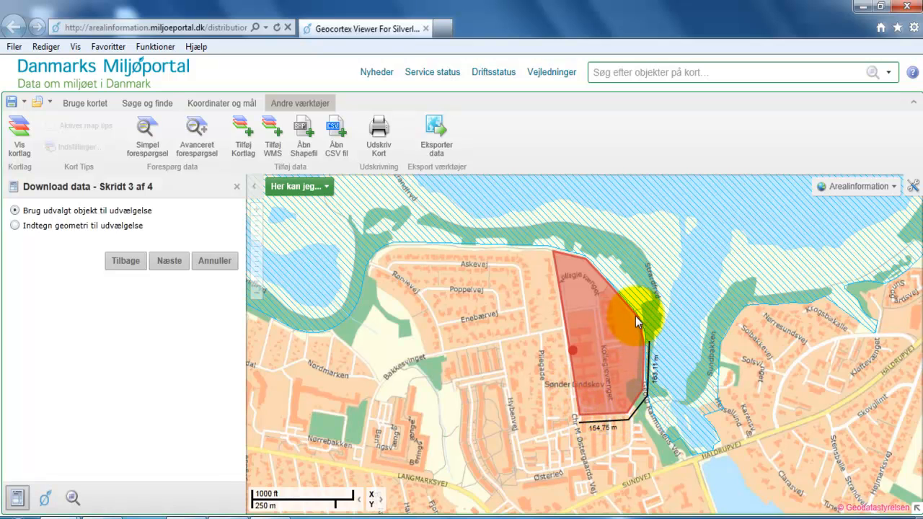
click(15, 225)
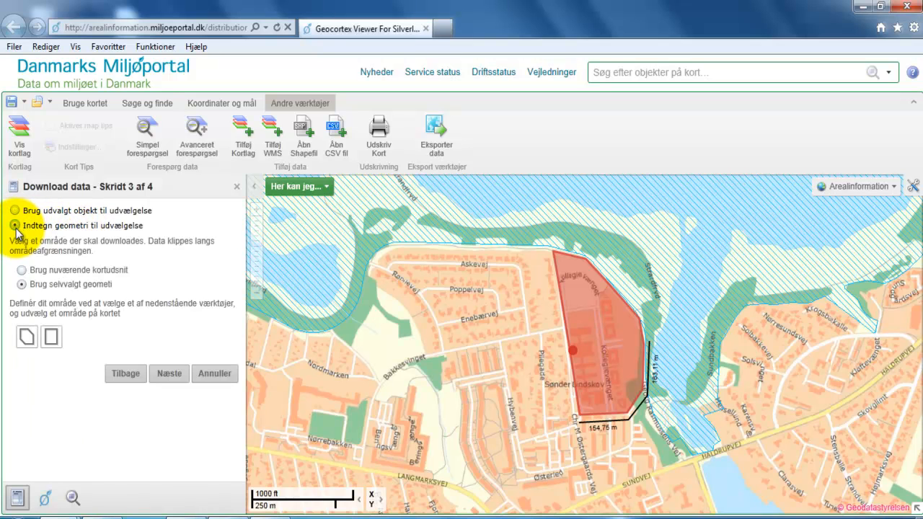
click(23, 271)
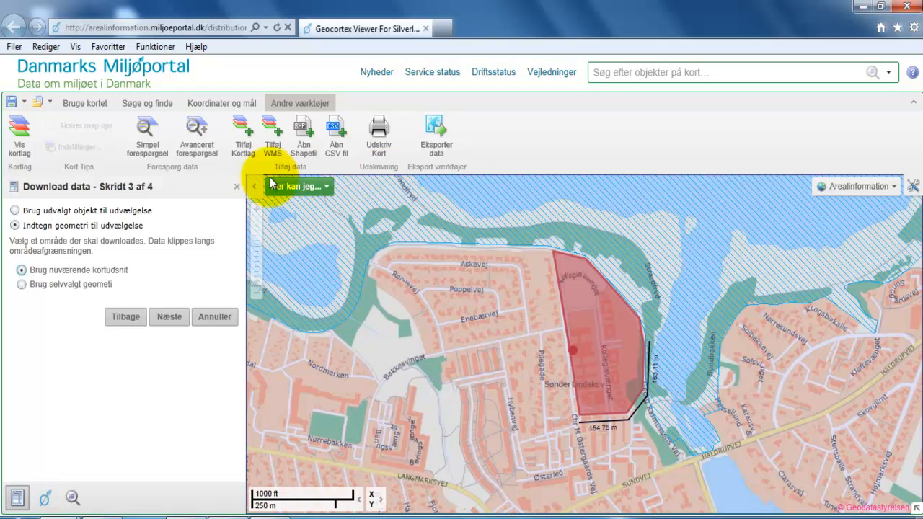
click(22, 285)
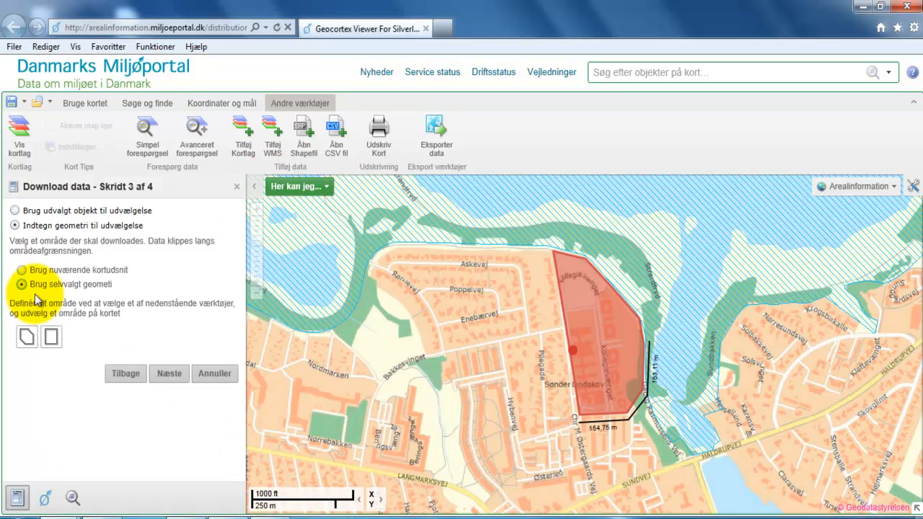
click(52, 339)
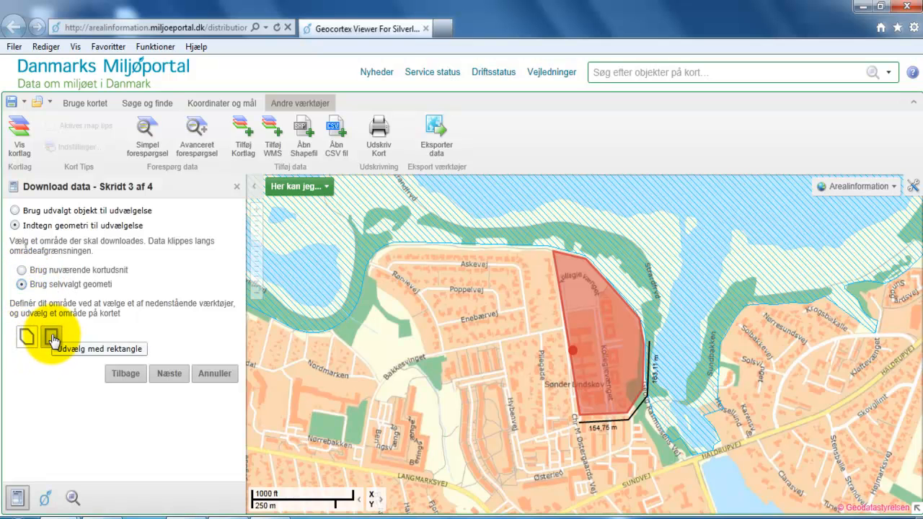
drag(449, 207, 764, 472)
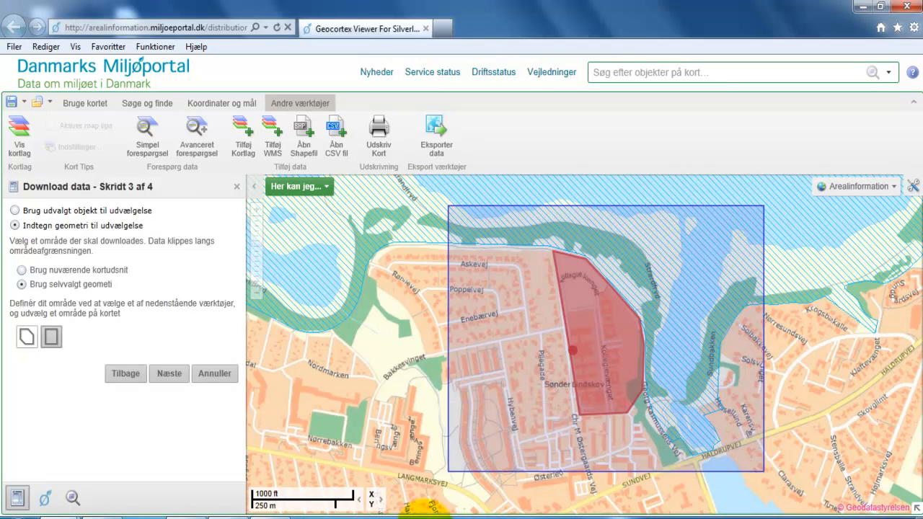
click(173, 375)
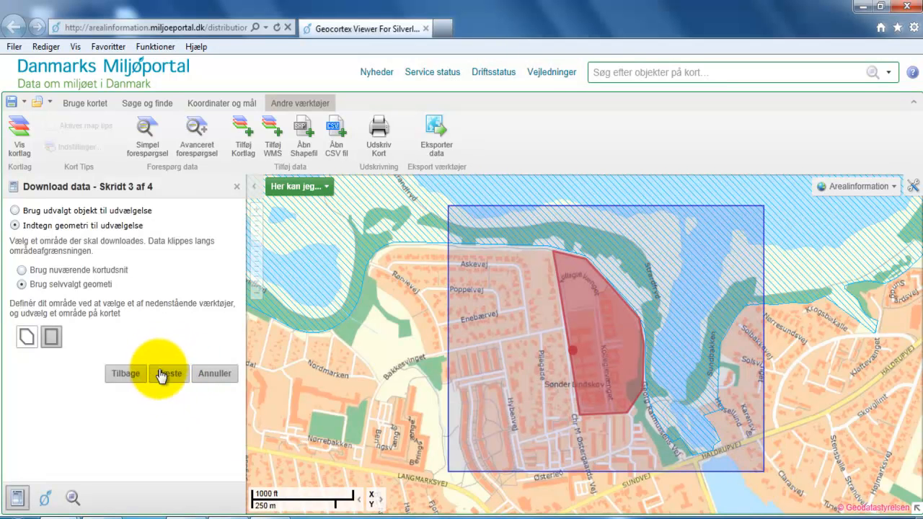
click(168, 377)
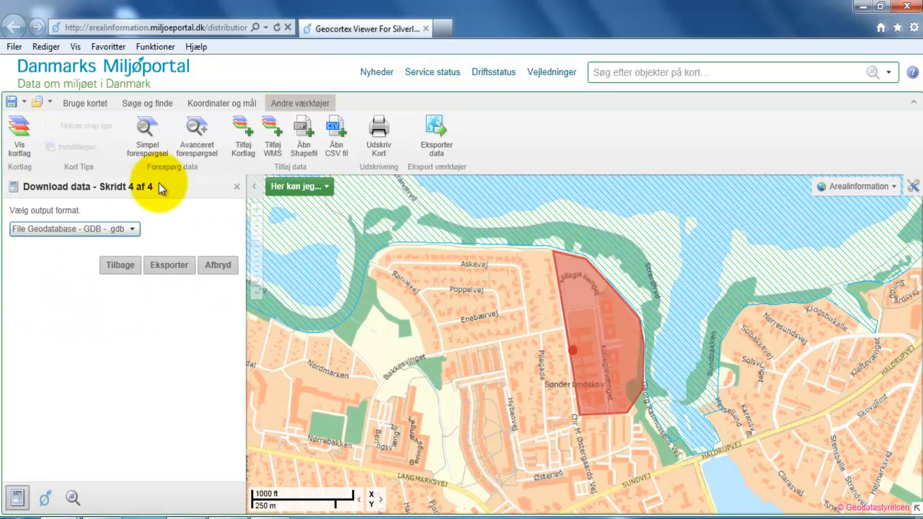
Step: Export the data in Autodesk AutoCAD - DWG_R2007 format and save the finished download as output.zip
click(134, 230)
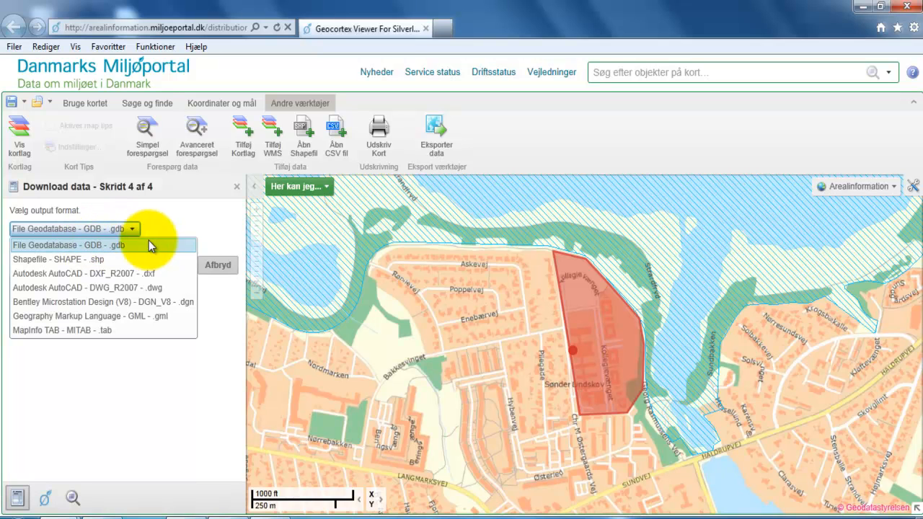
click(52, 289)
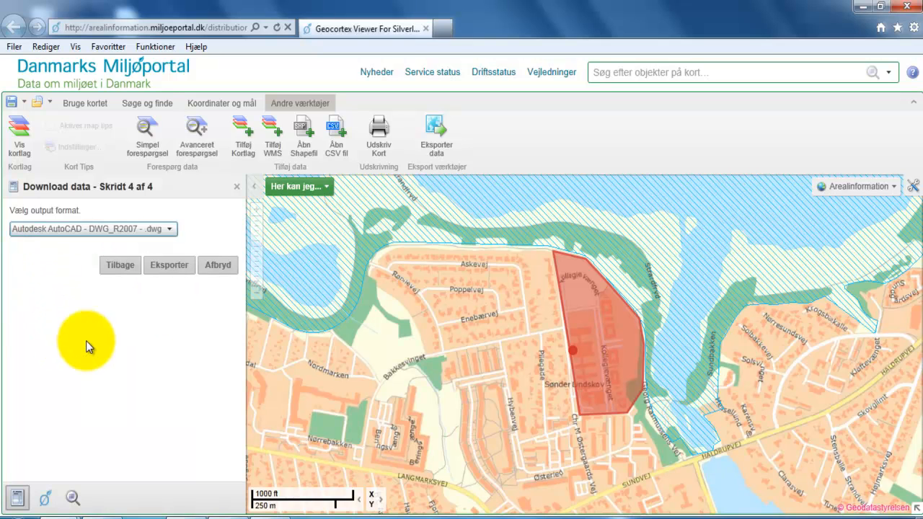
click(168, 267)
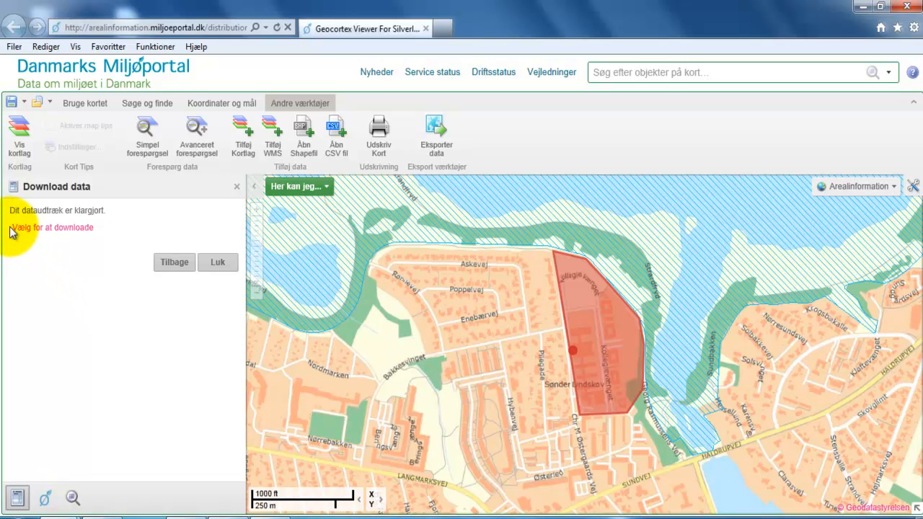
click(72, 235)
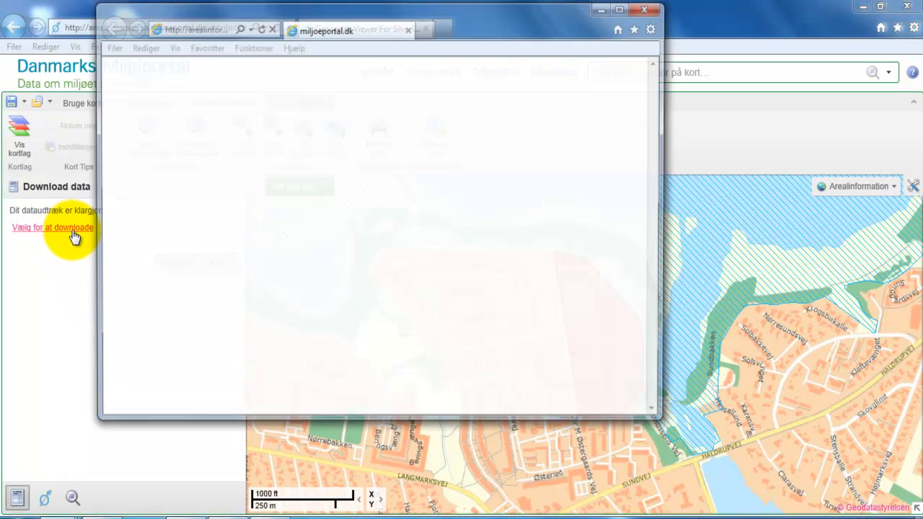
click(387, 295)
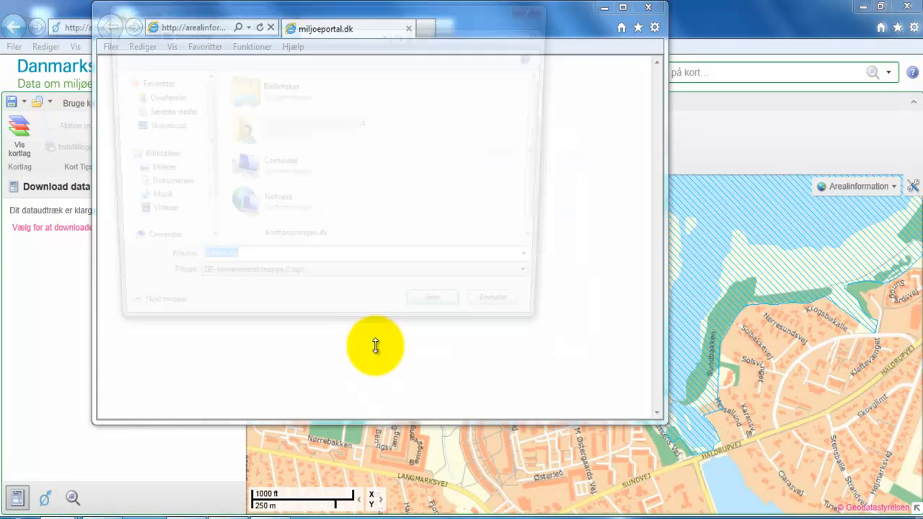
click(435, 319)
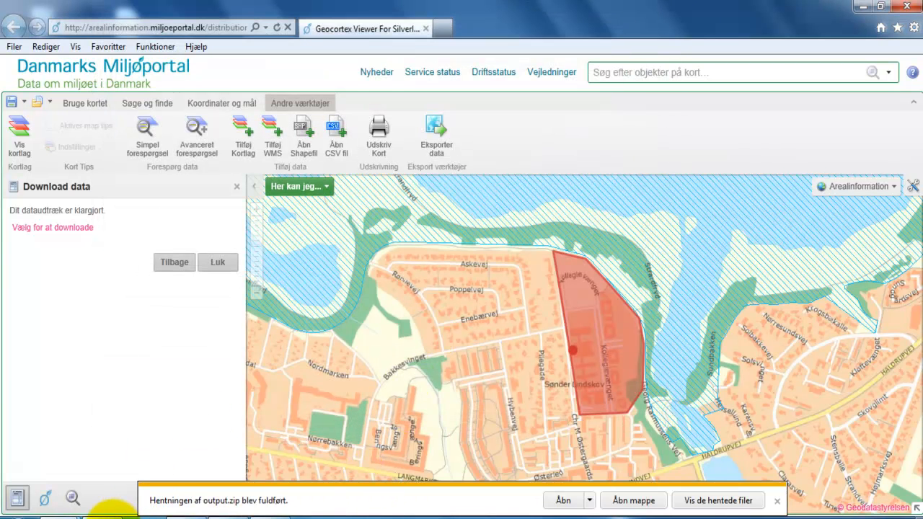
Step: Switch to File Explorer and inspect the exported DWG in output.zip's zipfolder, closing the folder window and download notice
click(109, 518)
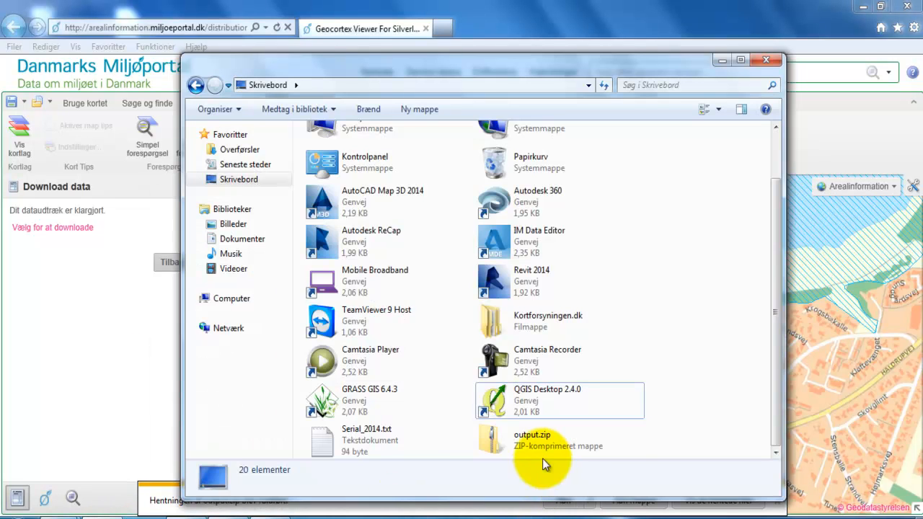
double_click(514, 441)
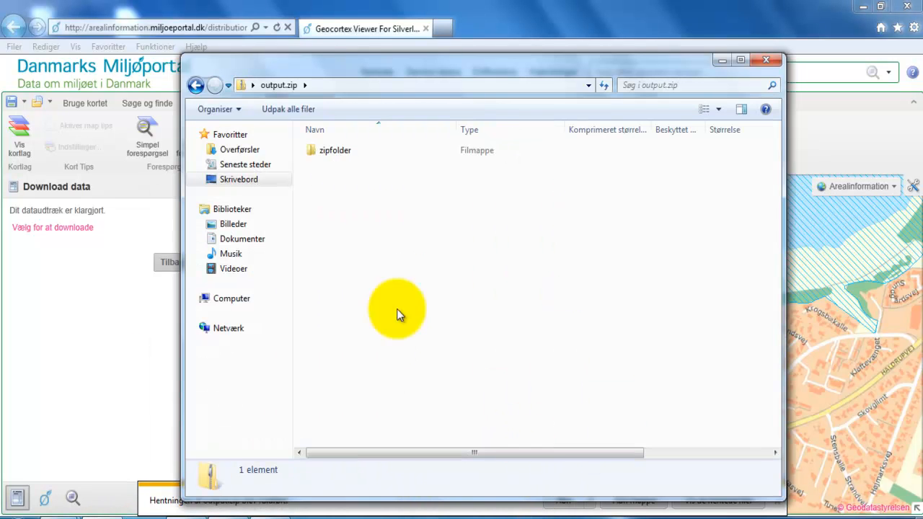
double_click(324, 156)
click(322, 153)
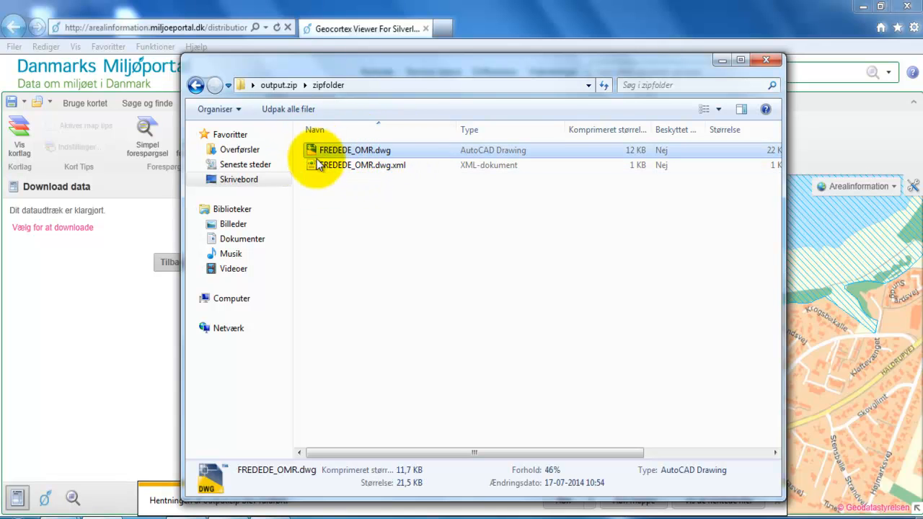
click(758, 62)
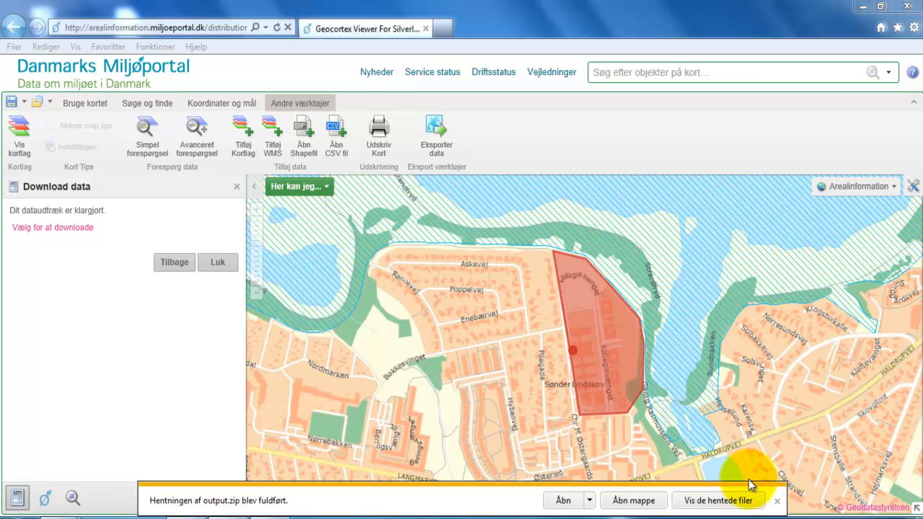
click(777, 501)
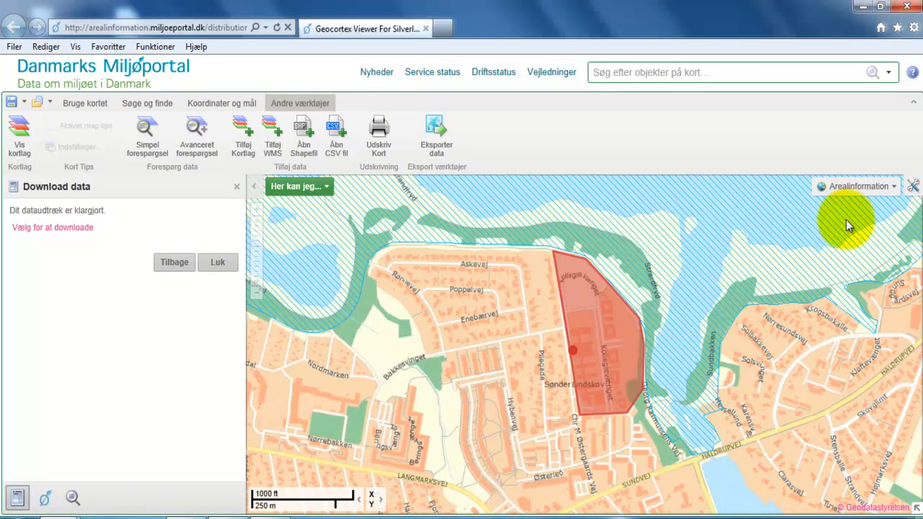
Step: Switch the background map to Ortofoto 2012 and view a wider area around the marked polygon
click(894, 187)
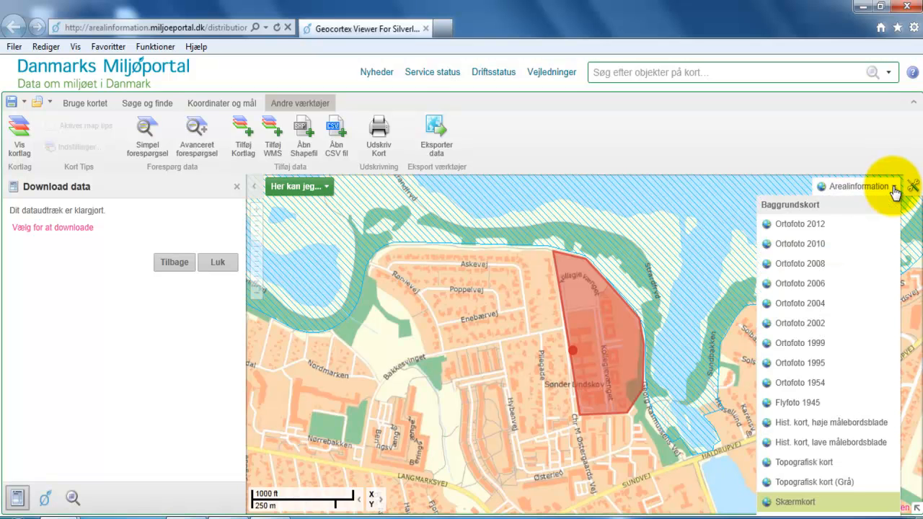
click(781, 226)
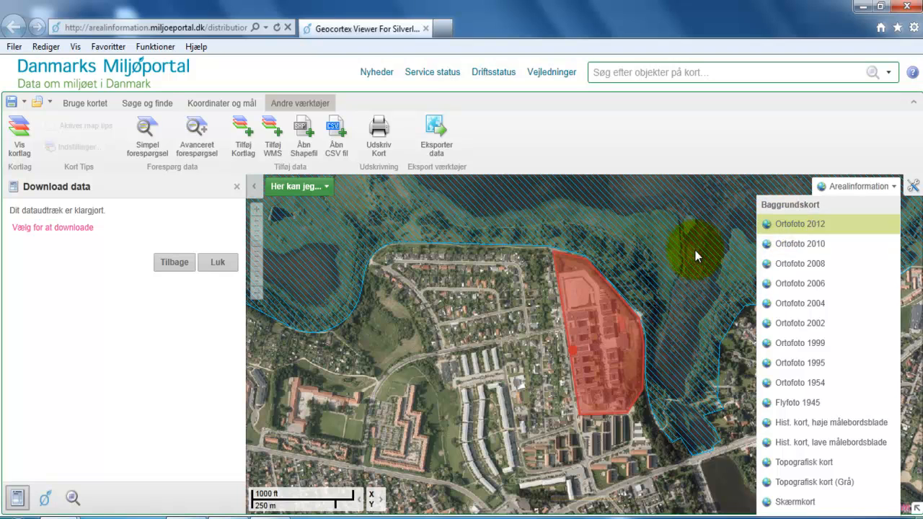
scroll(401, 284, down, 1)
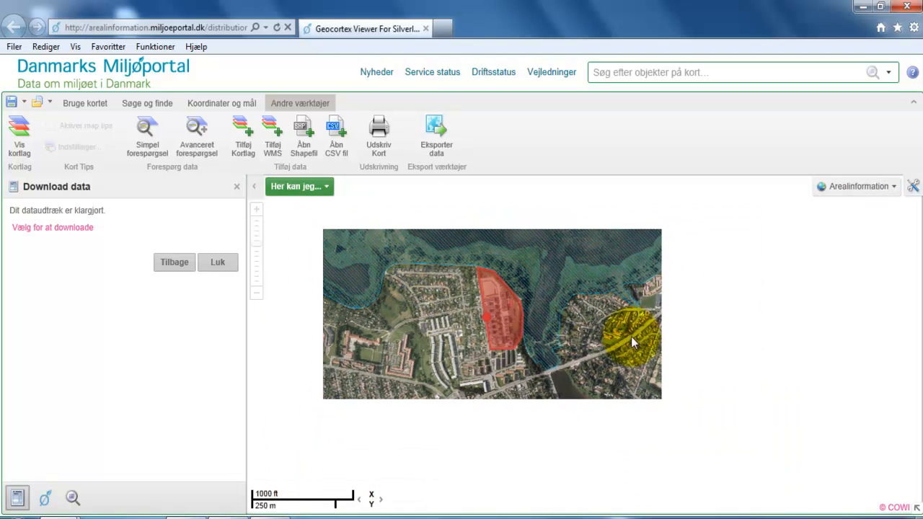
Step: Switch the background to the historical maps, trying Hist. kort, høje målebordsblade and Hist. kort, lave målebordsblade
click(860, 189)
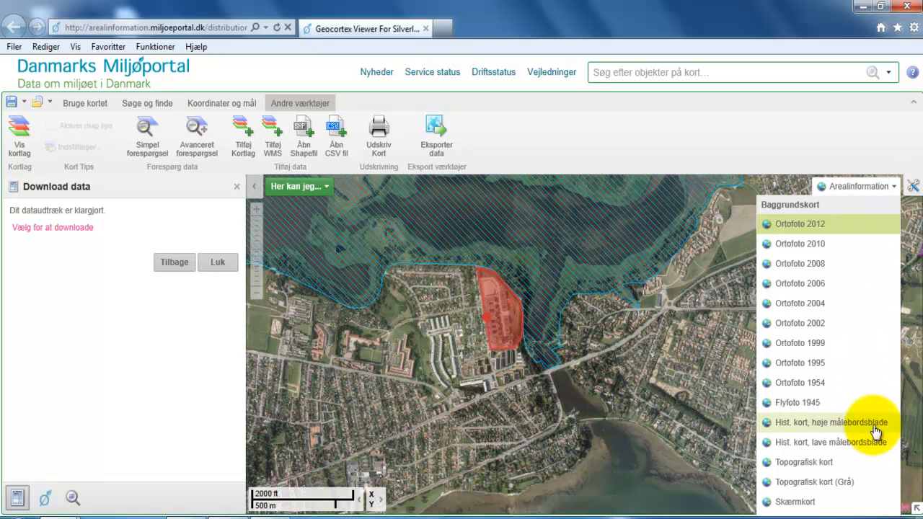
click(820, 426)
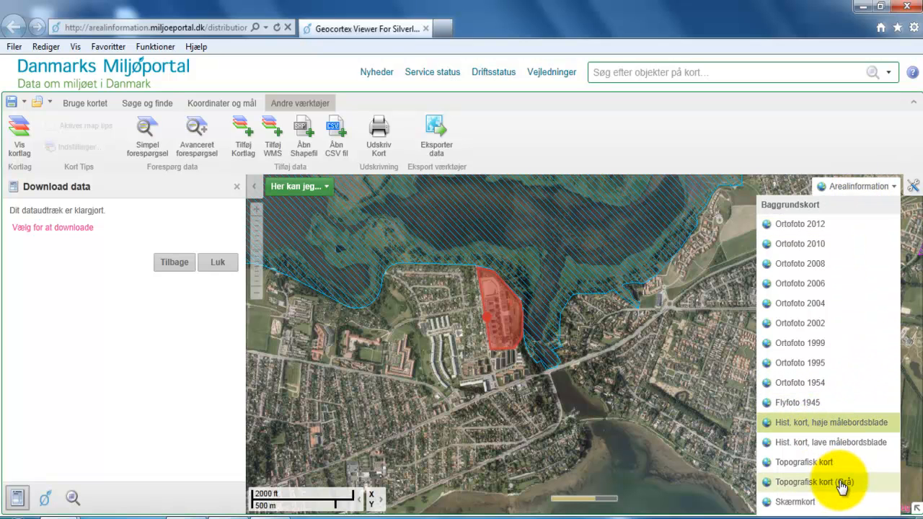
click(844, 489)
click(793, 443)
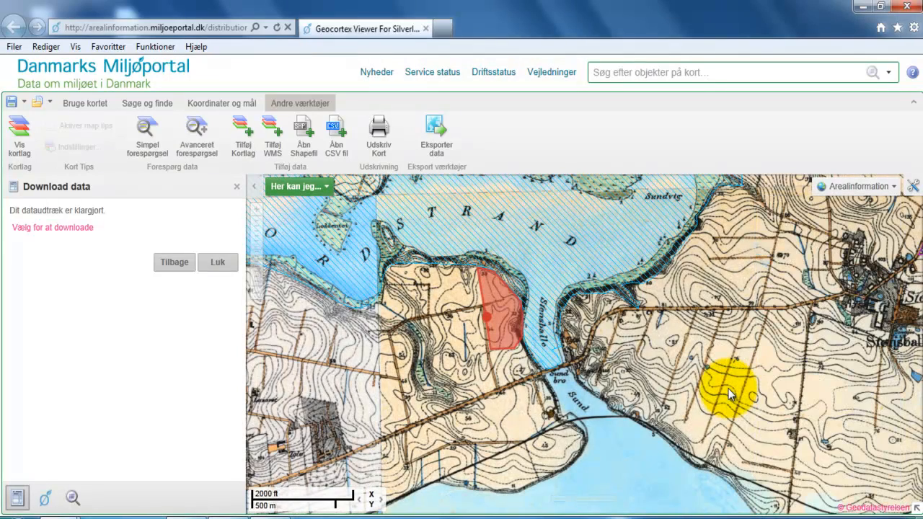